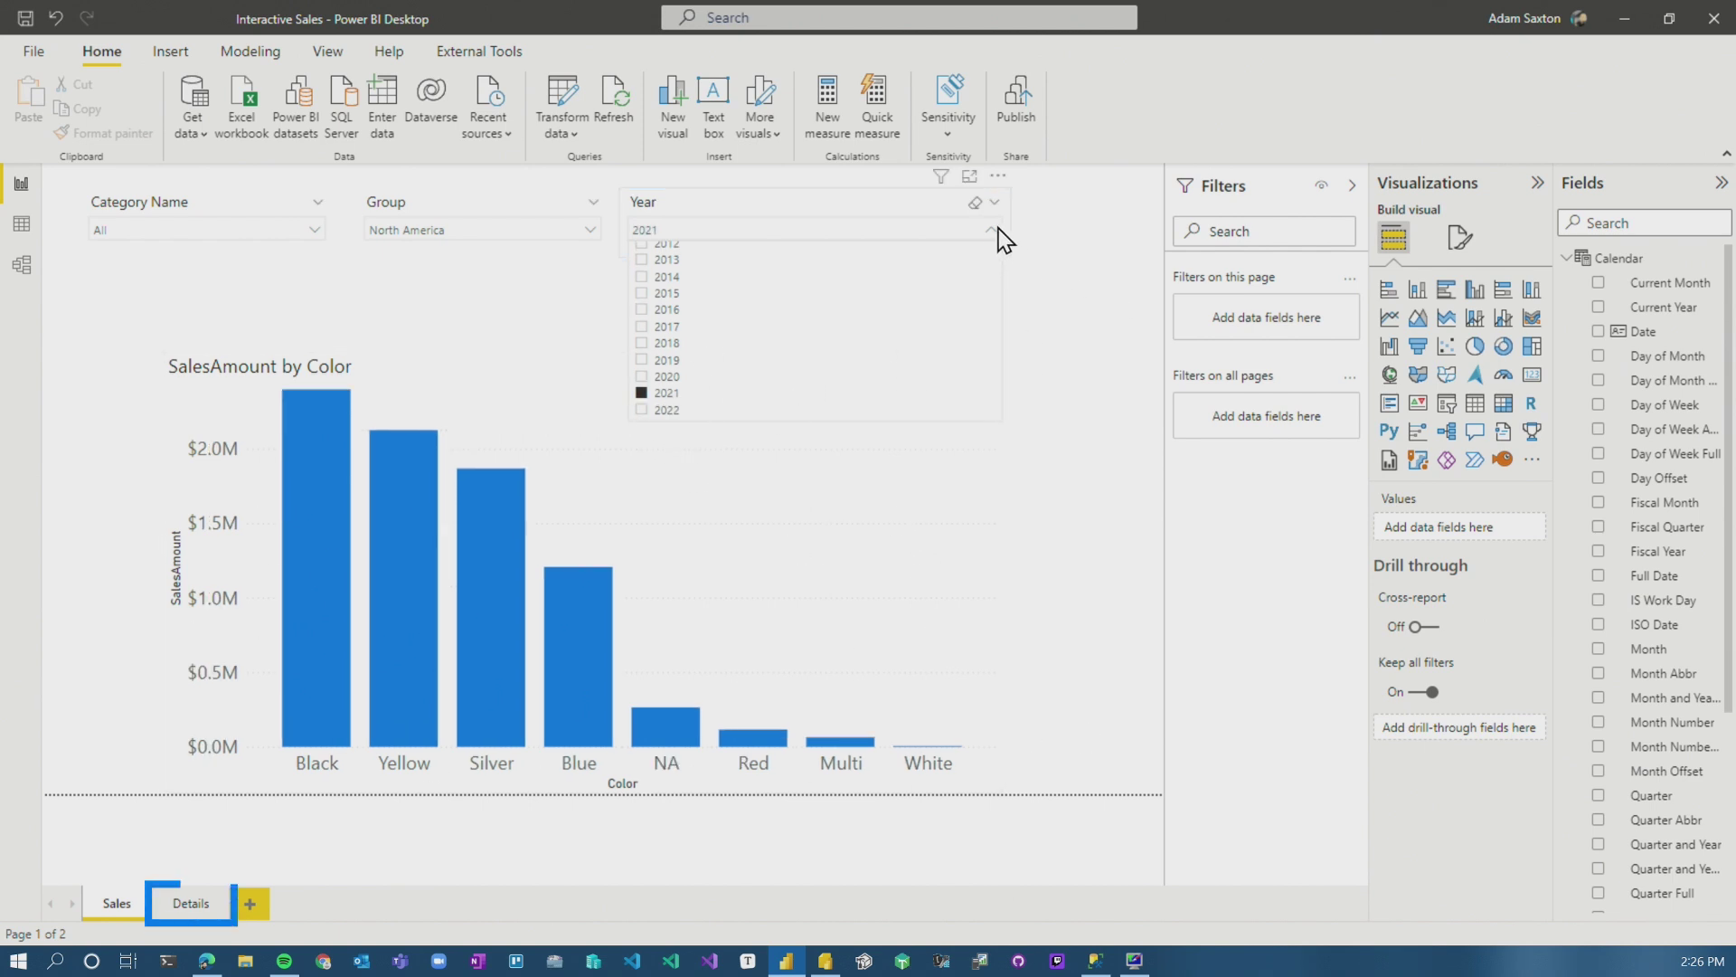
# Step: On the Details page, expand the Date filter limited to 1/1/2021 up to before 1/1/2022
pyautogui.click(192, 904)
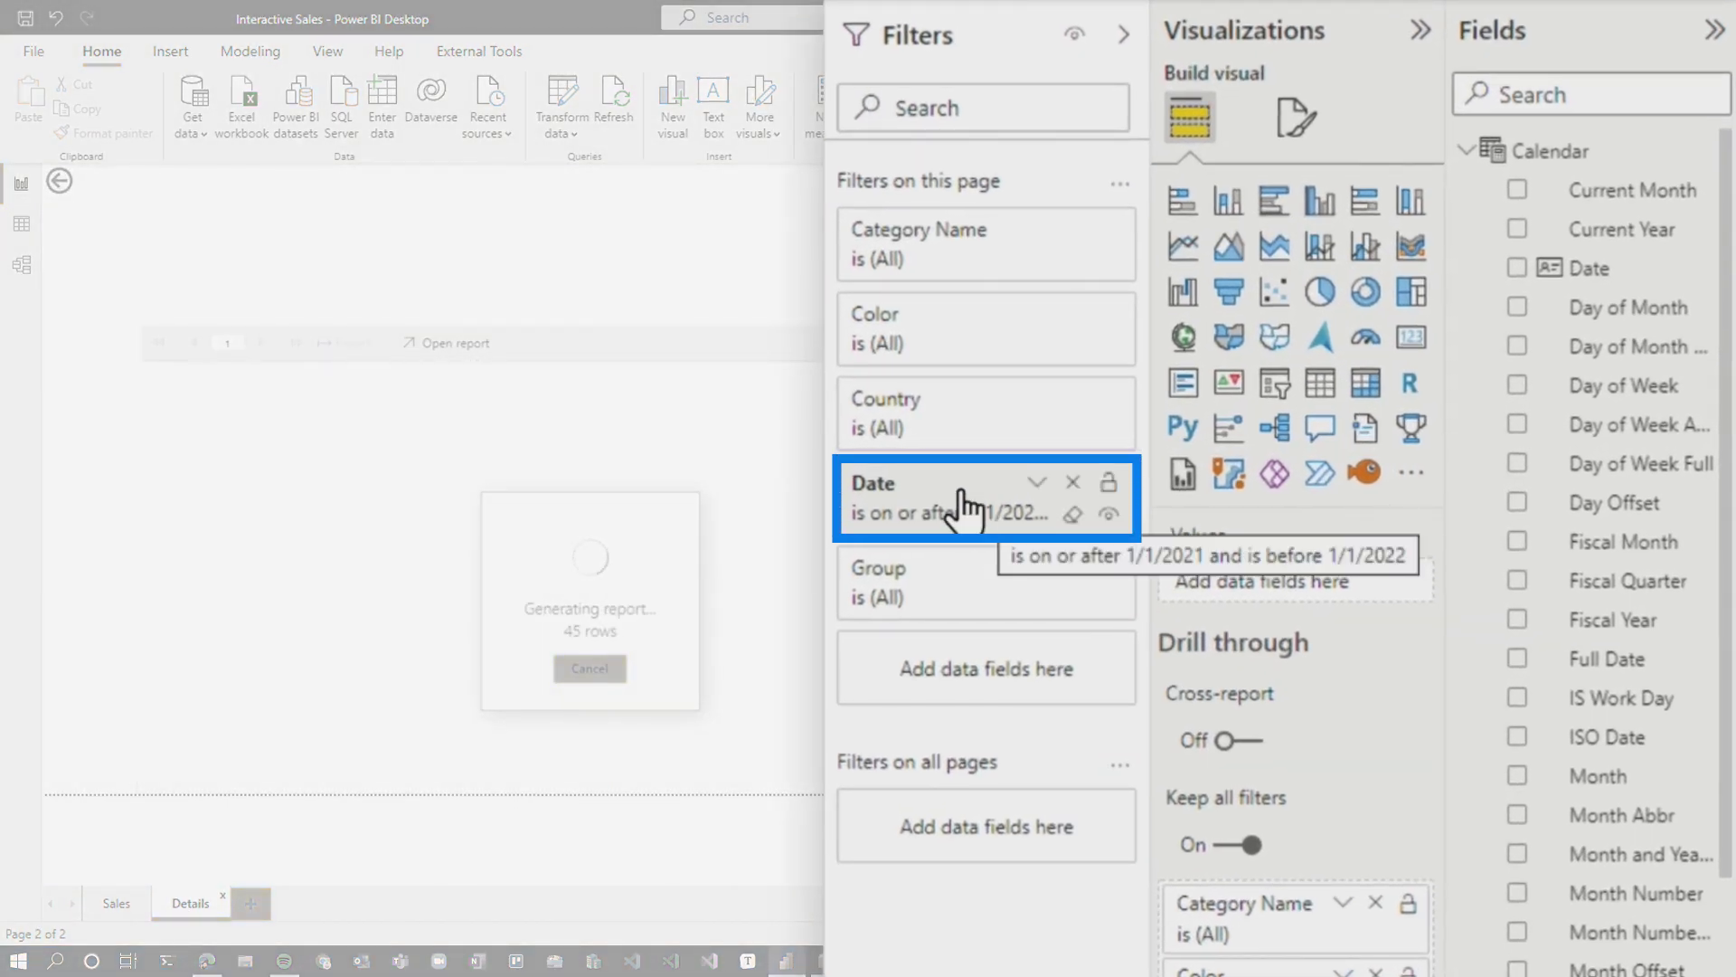
pyautogui.click(1032, 486)
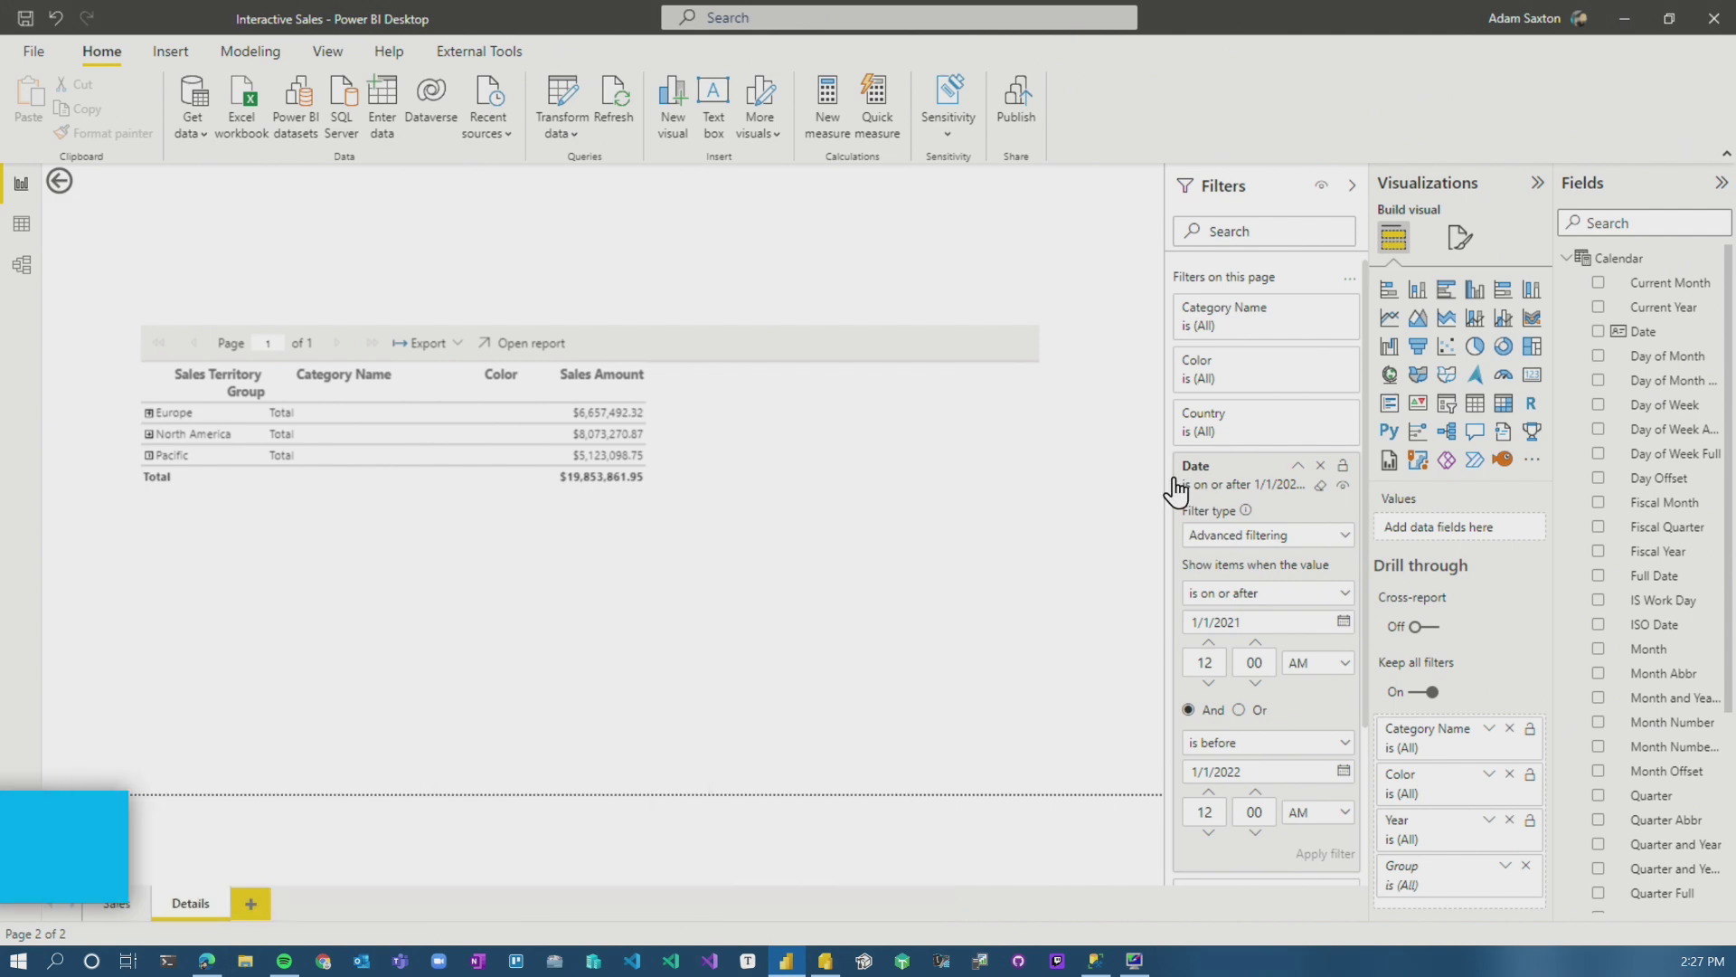
# Step: Add Calendar Date to the paginated report visual's parameters alongside Group, Color and Category Name
pyautogui.click(800, 398)
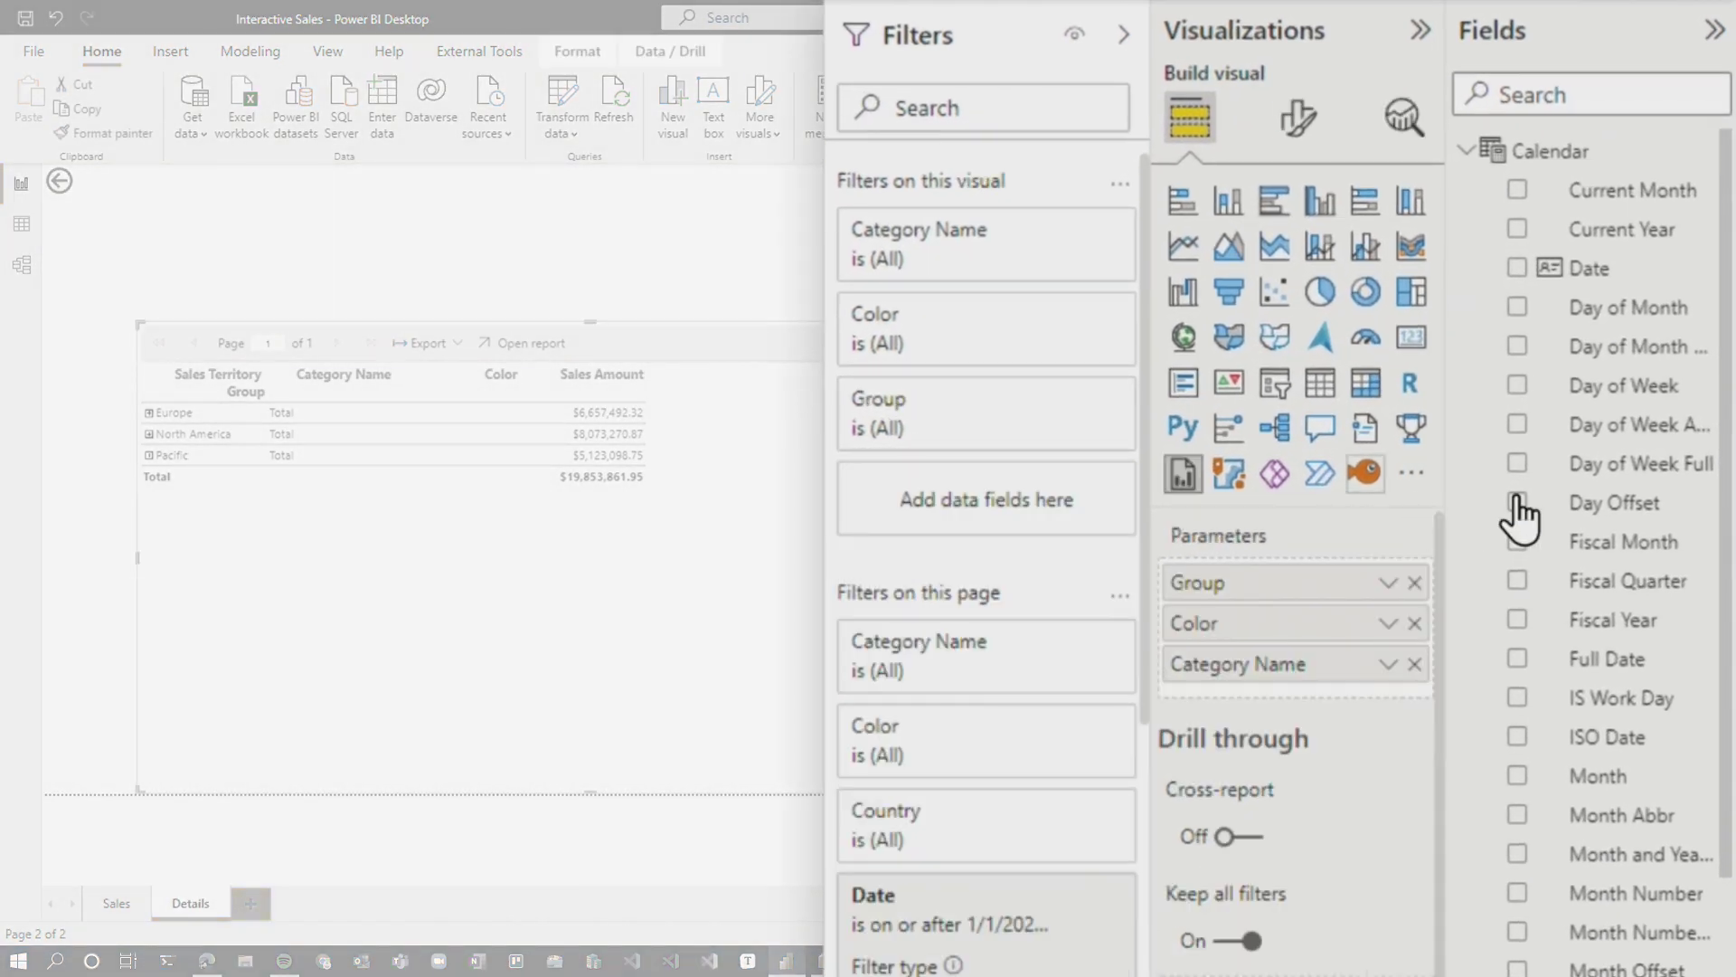
pyautogui.moveTo(1614, 280); pyautogui.dragTo(1316, 705)
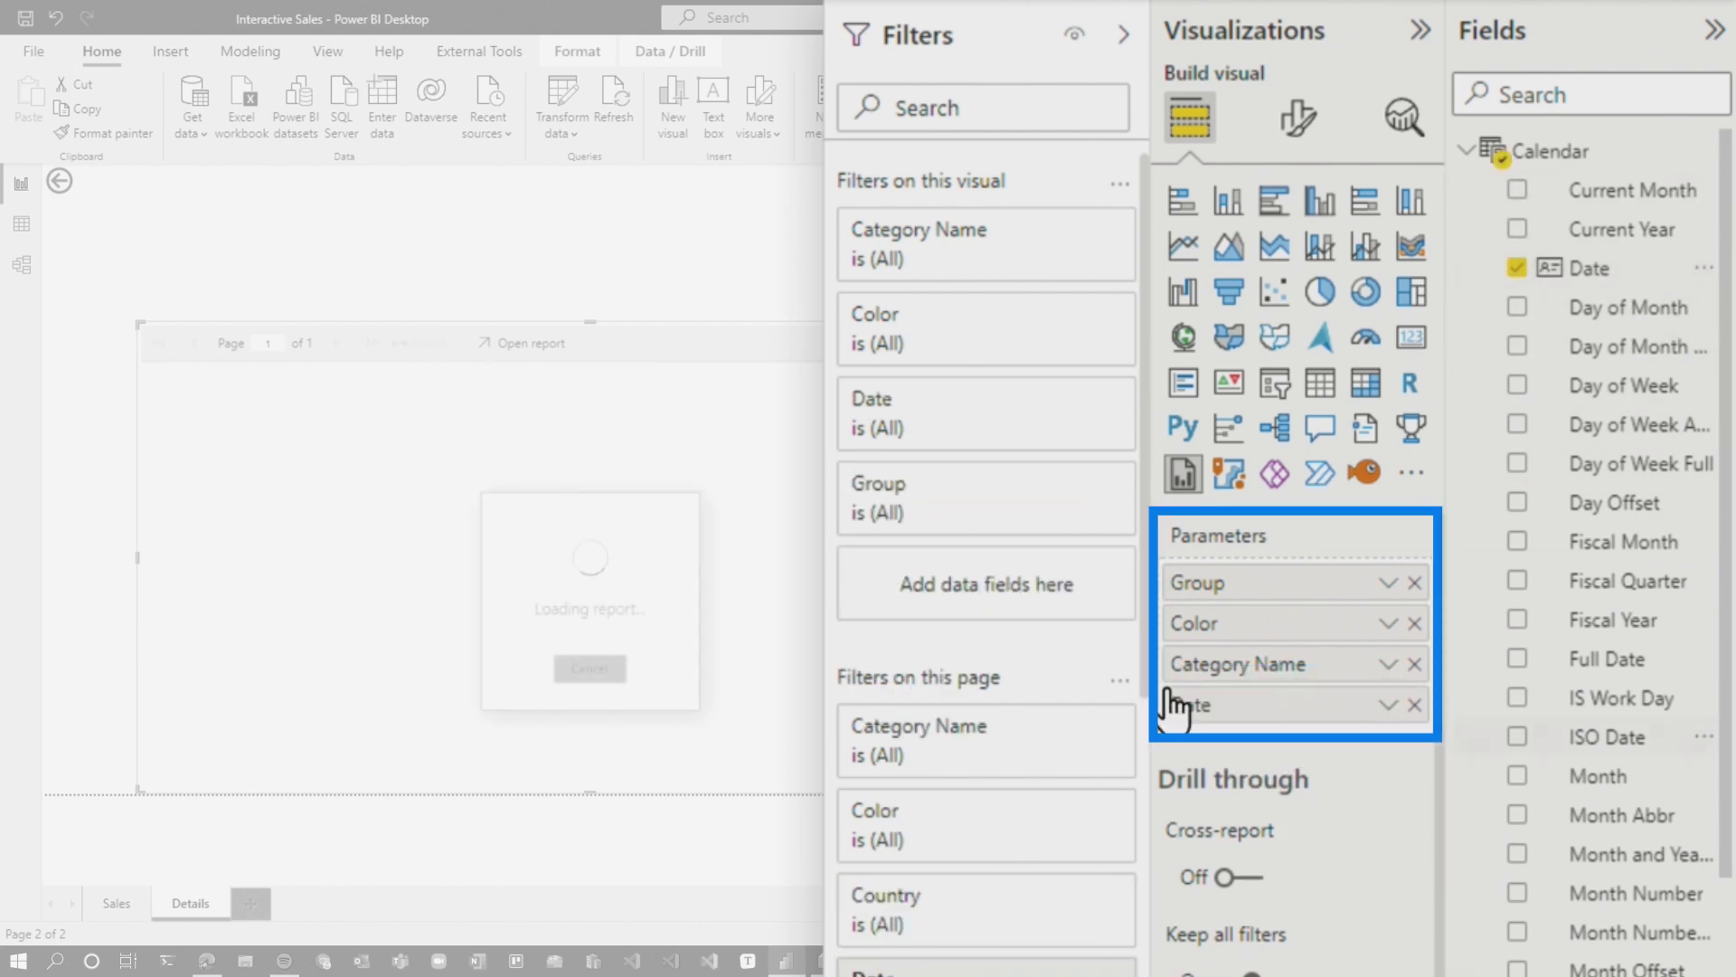
pyautogui.scroll(-5, 903, 430)
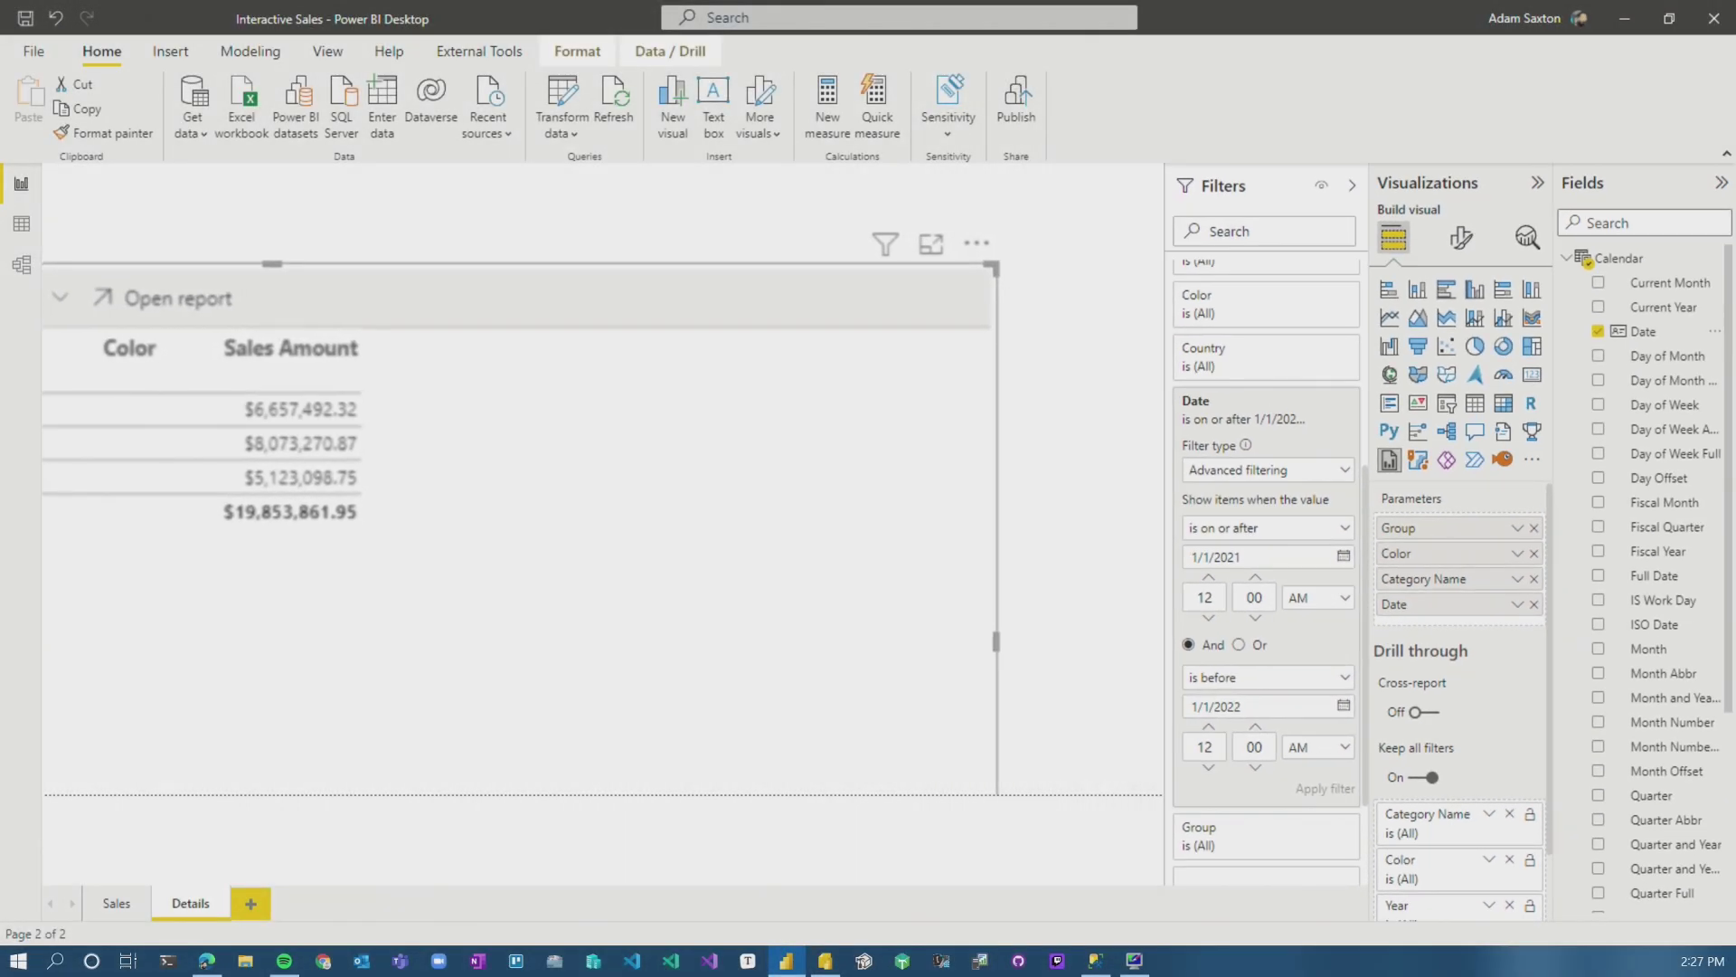
# Step: Review the visual's data in table view, then go back and begin editing the visual
pyautogui.moveTo(886, 240)
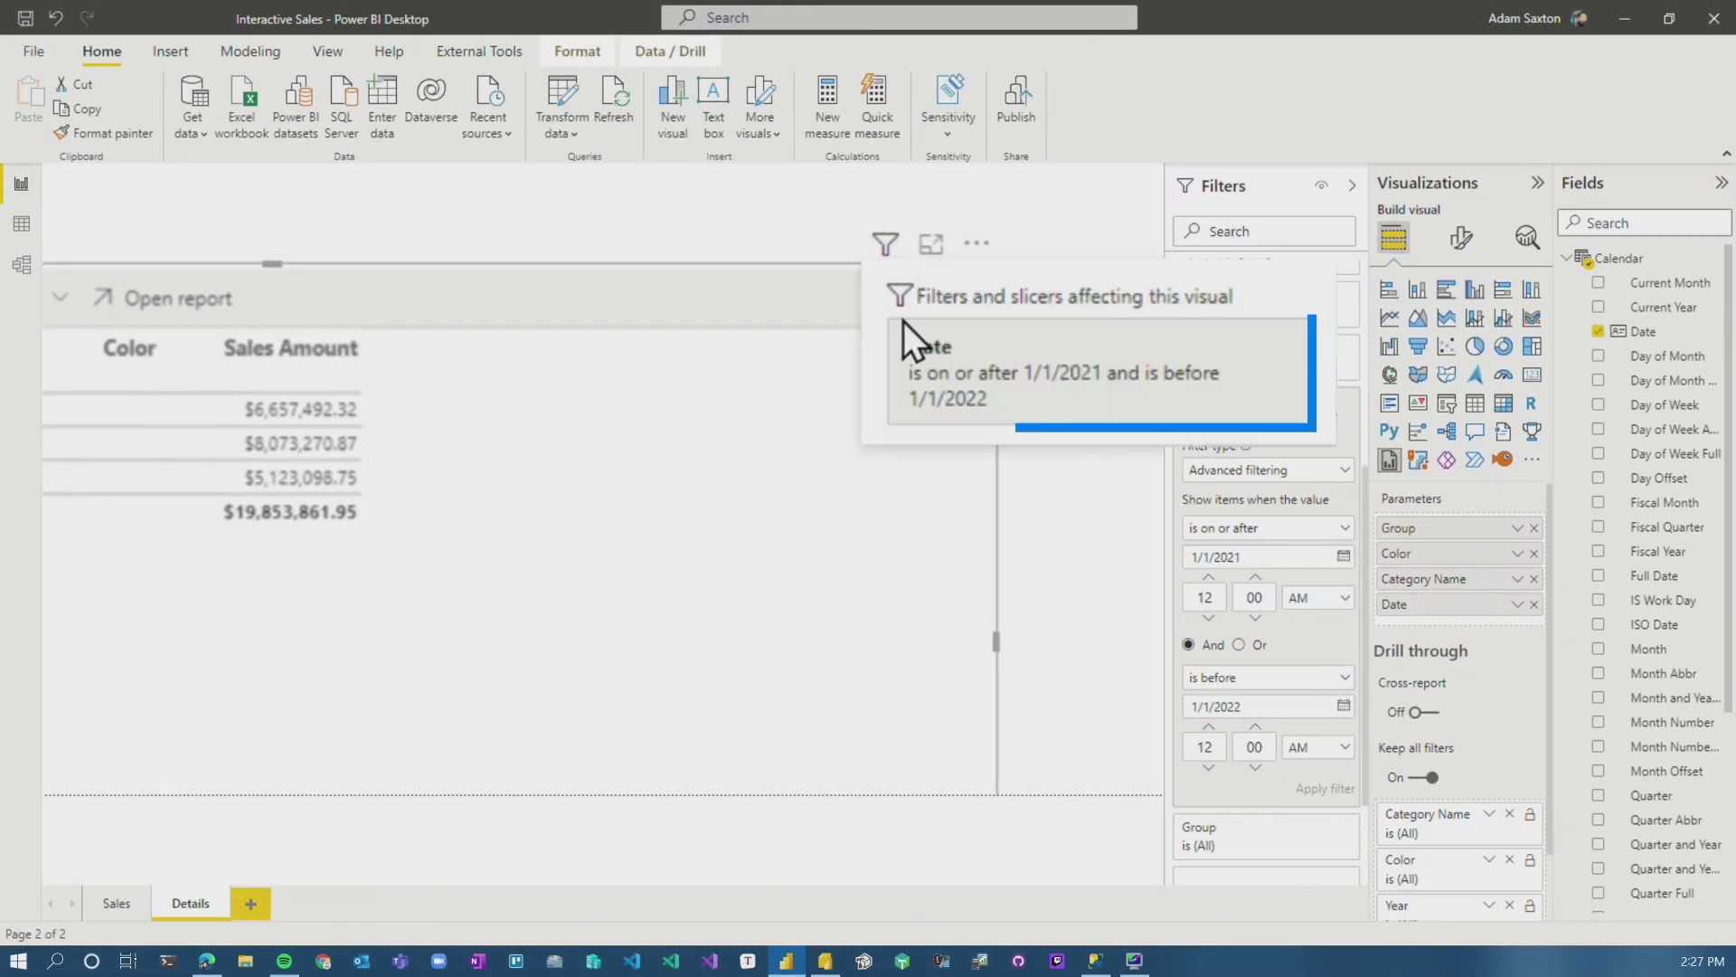
pyautogui.click(976, 244)
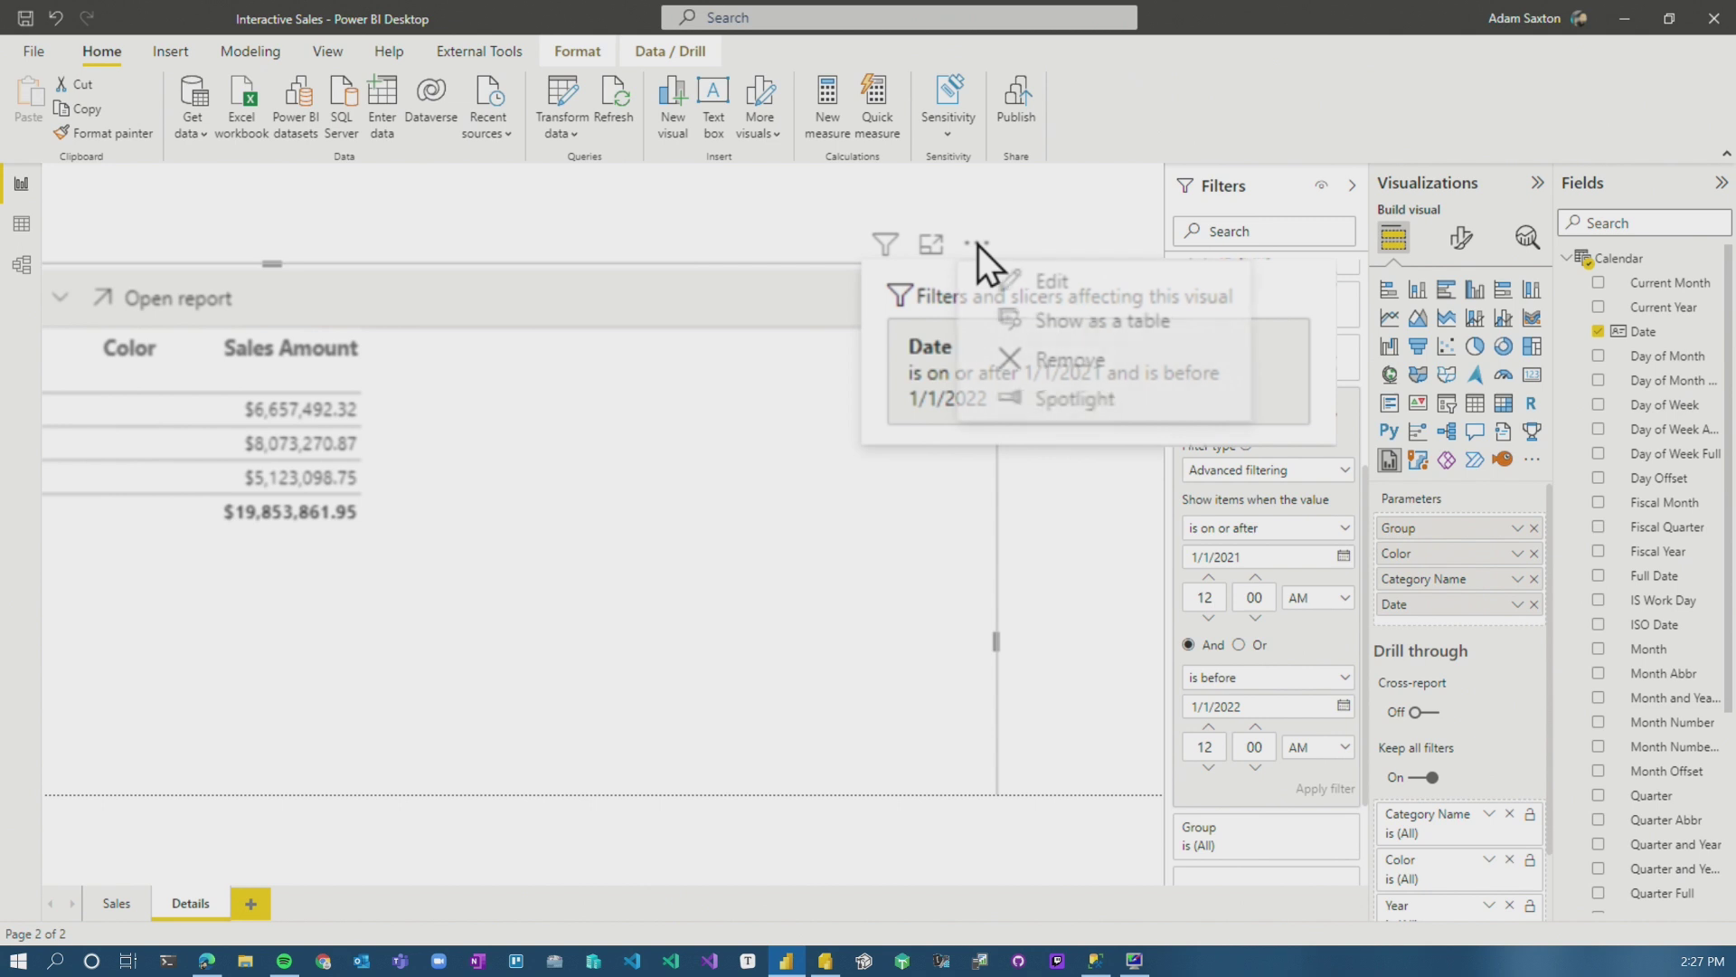
pyautogui.click(1124, 335)
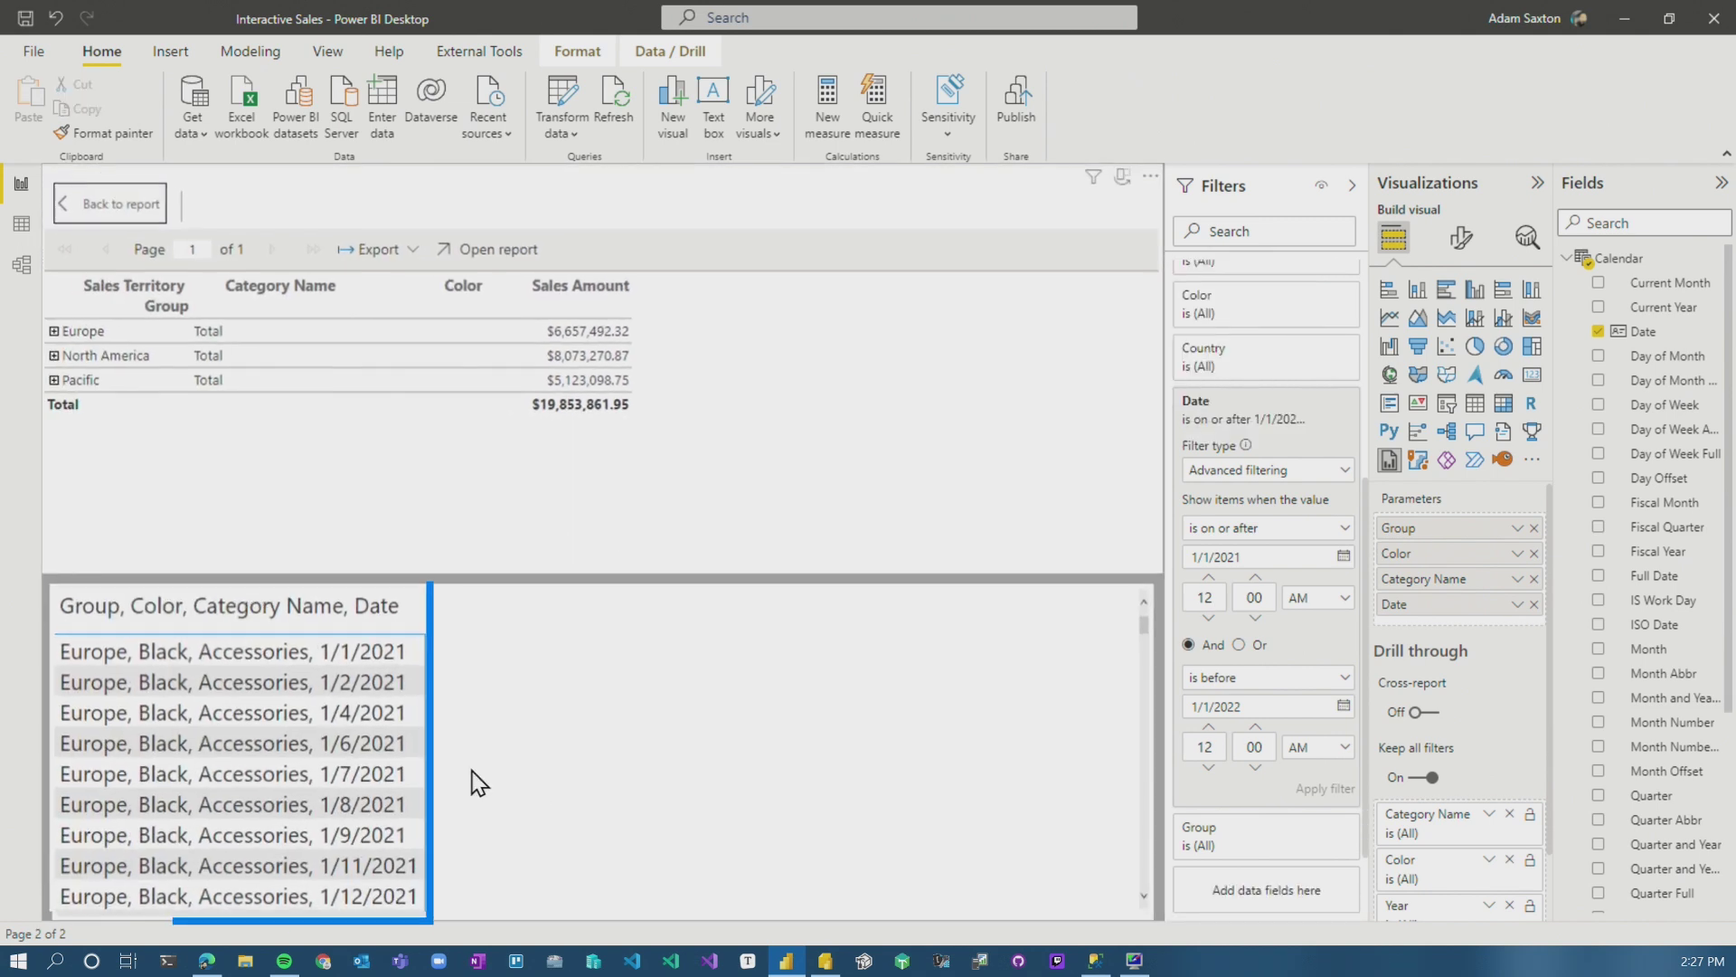
pyautogui.scroll(-8, 394, 710)
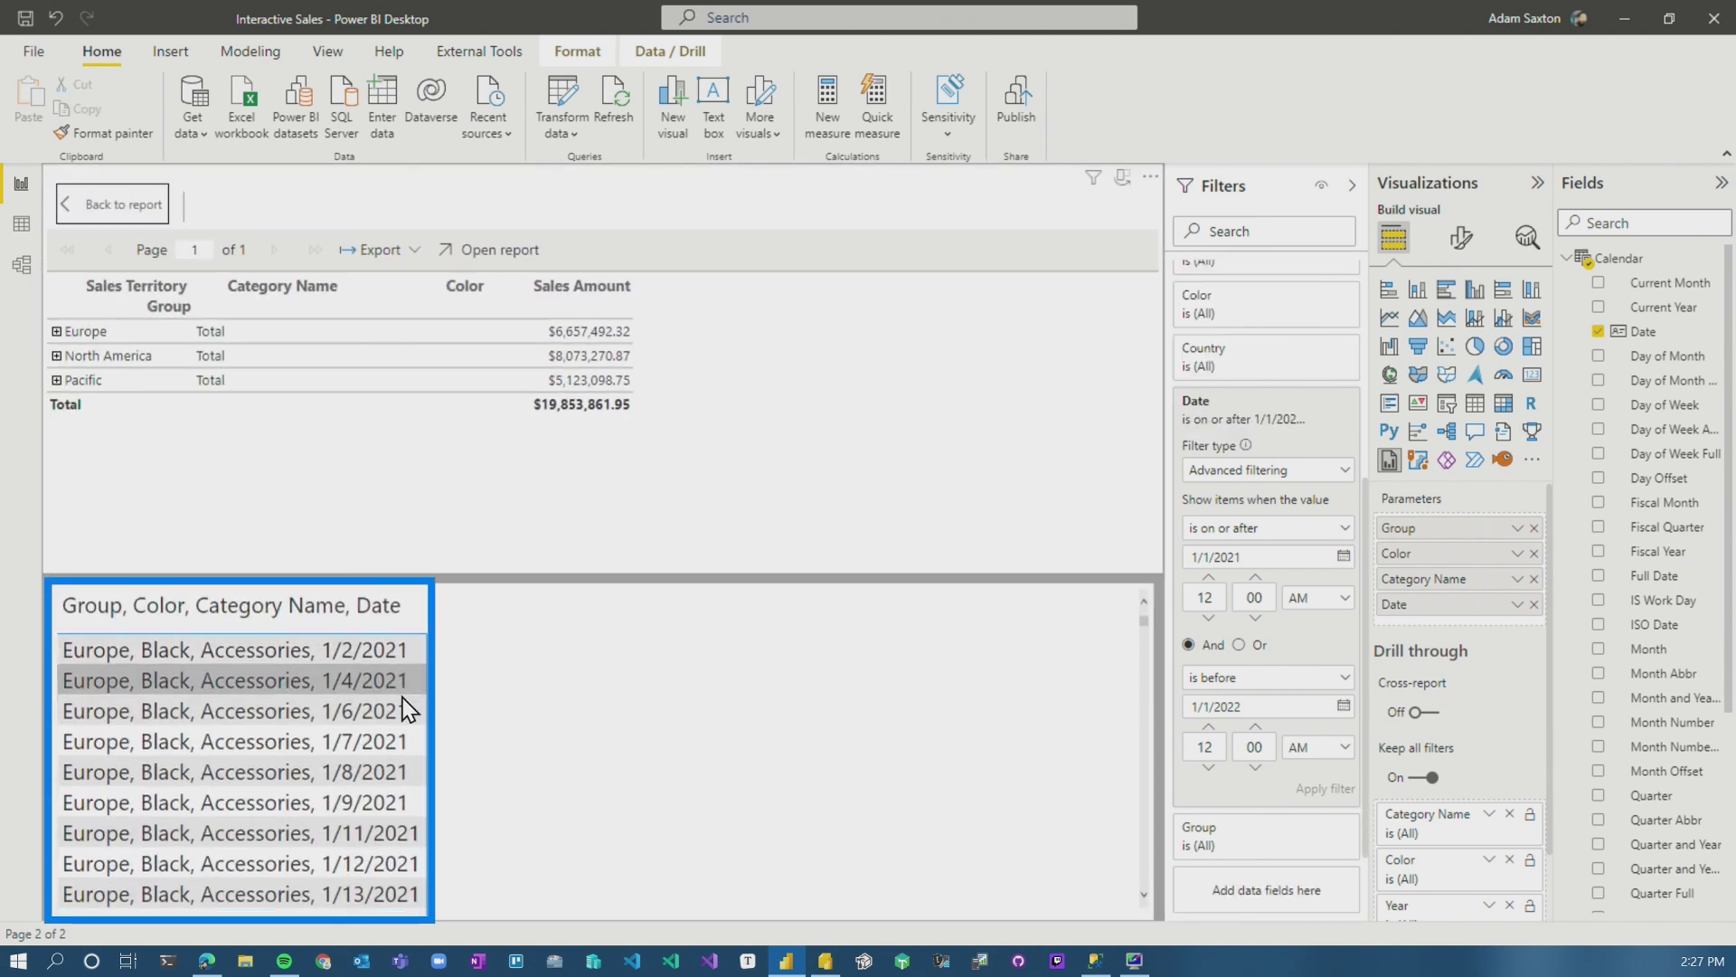
pyautogui.scroll(-10, 409, 709)
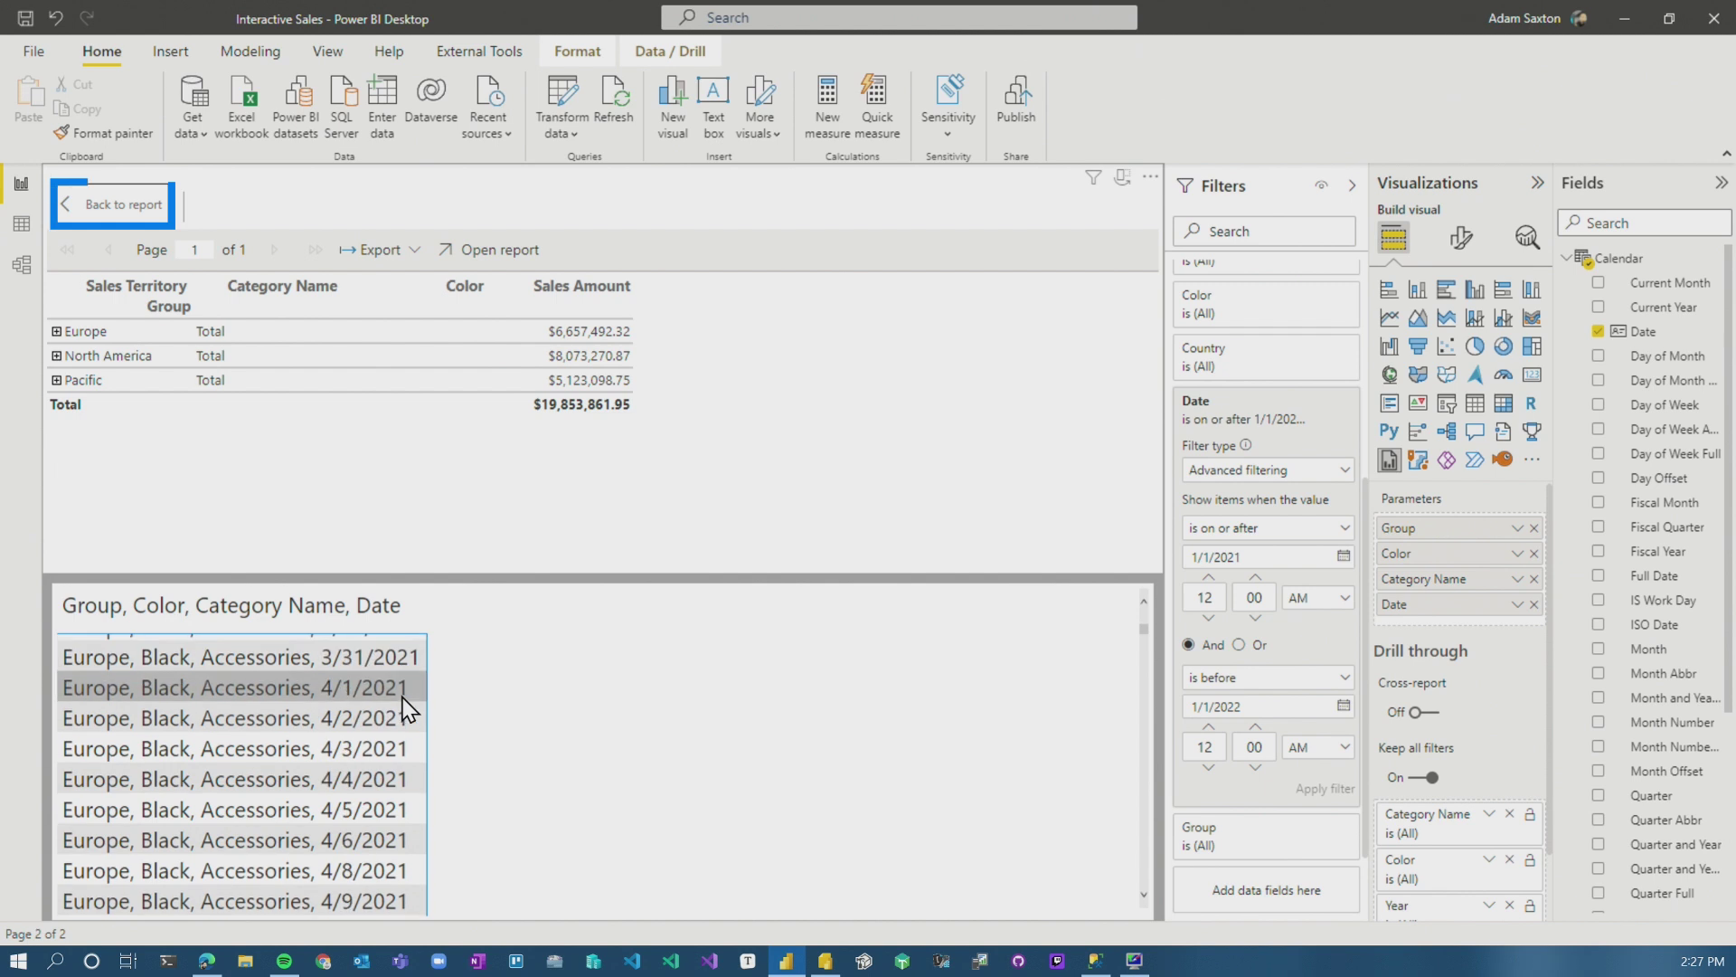
pyautogui.scroll(-2, 409, 709)
pyautogui.press('Return')
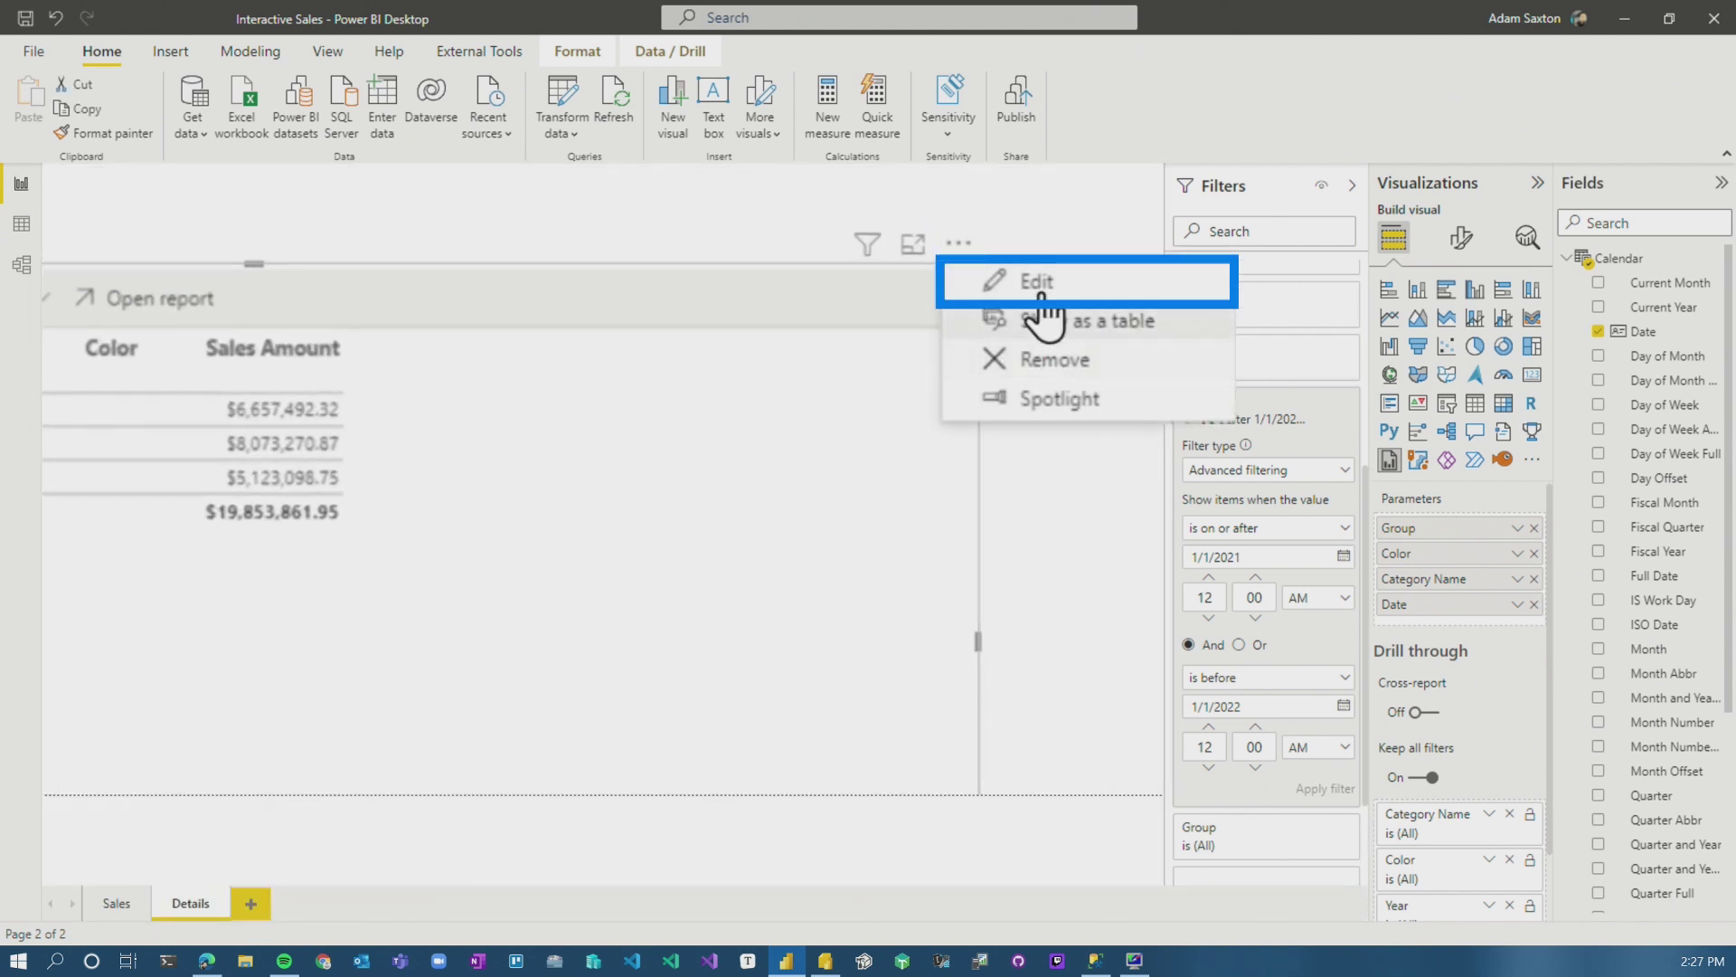
pyautogui.click(1040, 288)
# Step: Map OrderStart to the Date field (2021-01-01) and bring Sales Report into Report Builder
pyautogui.click(975, 870)
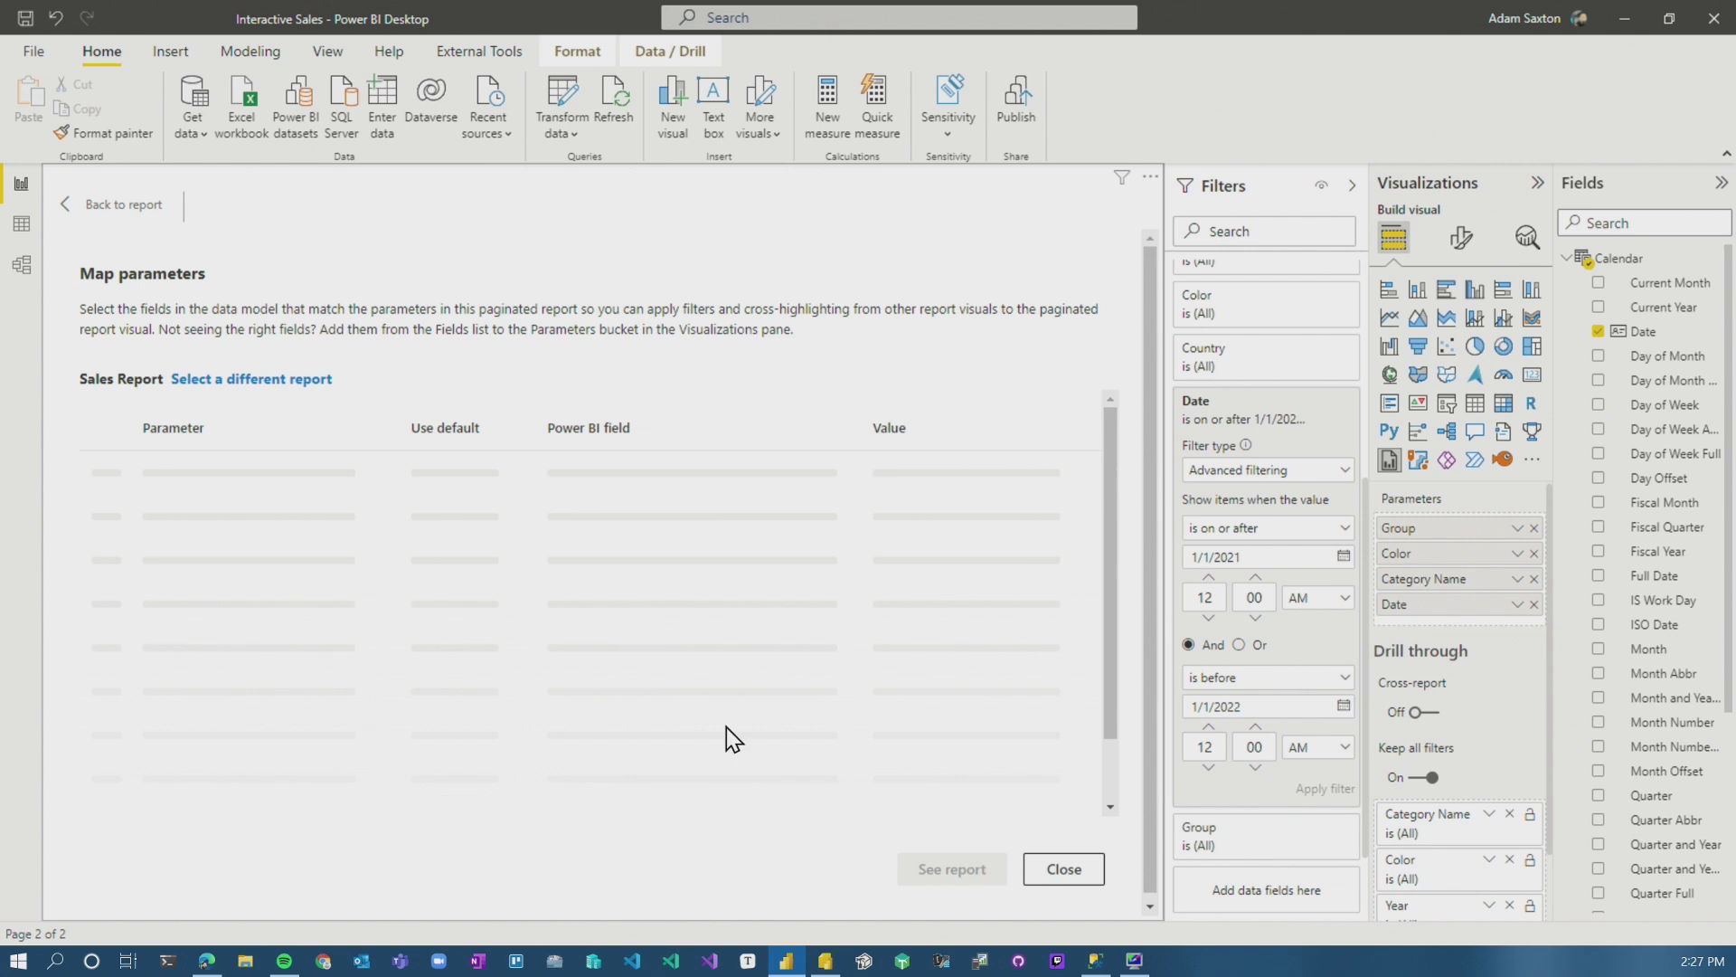
pyautogui.click(676, 592)
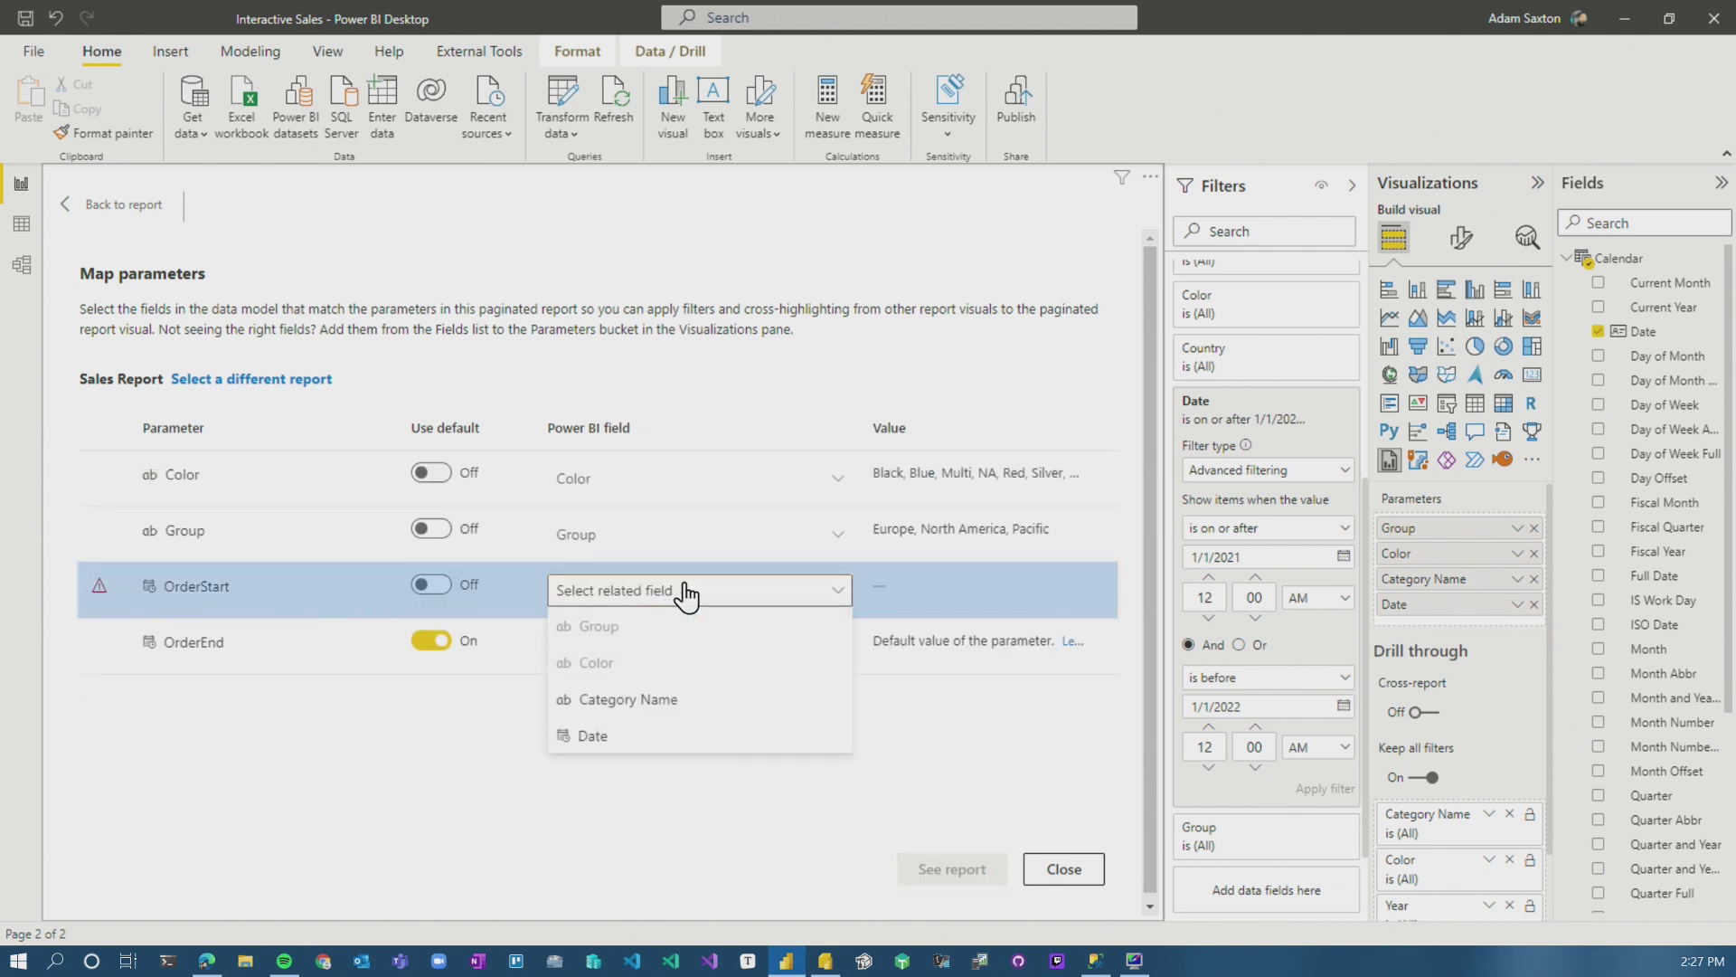
pyautogui.click(608, 743)
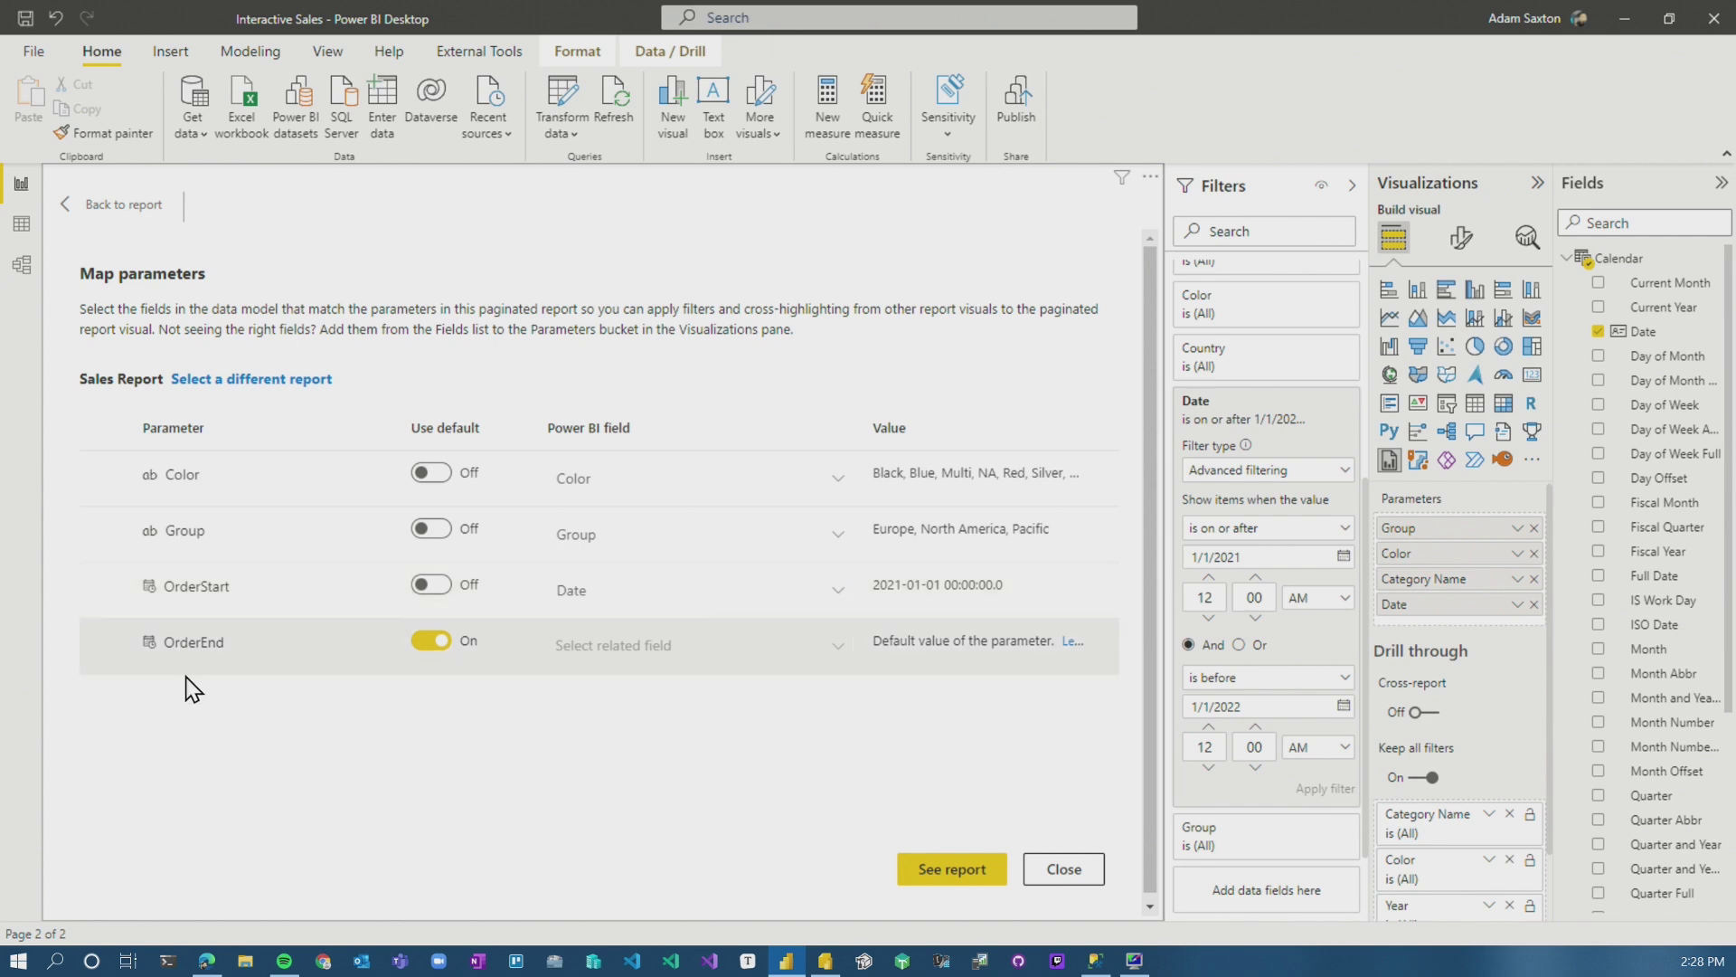
pyautogui.click(823, 962)
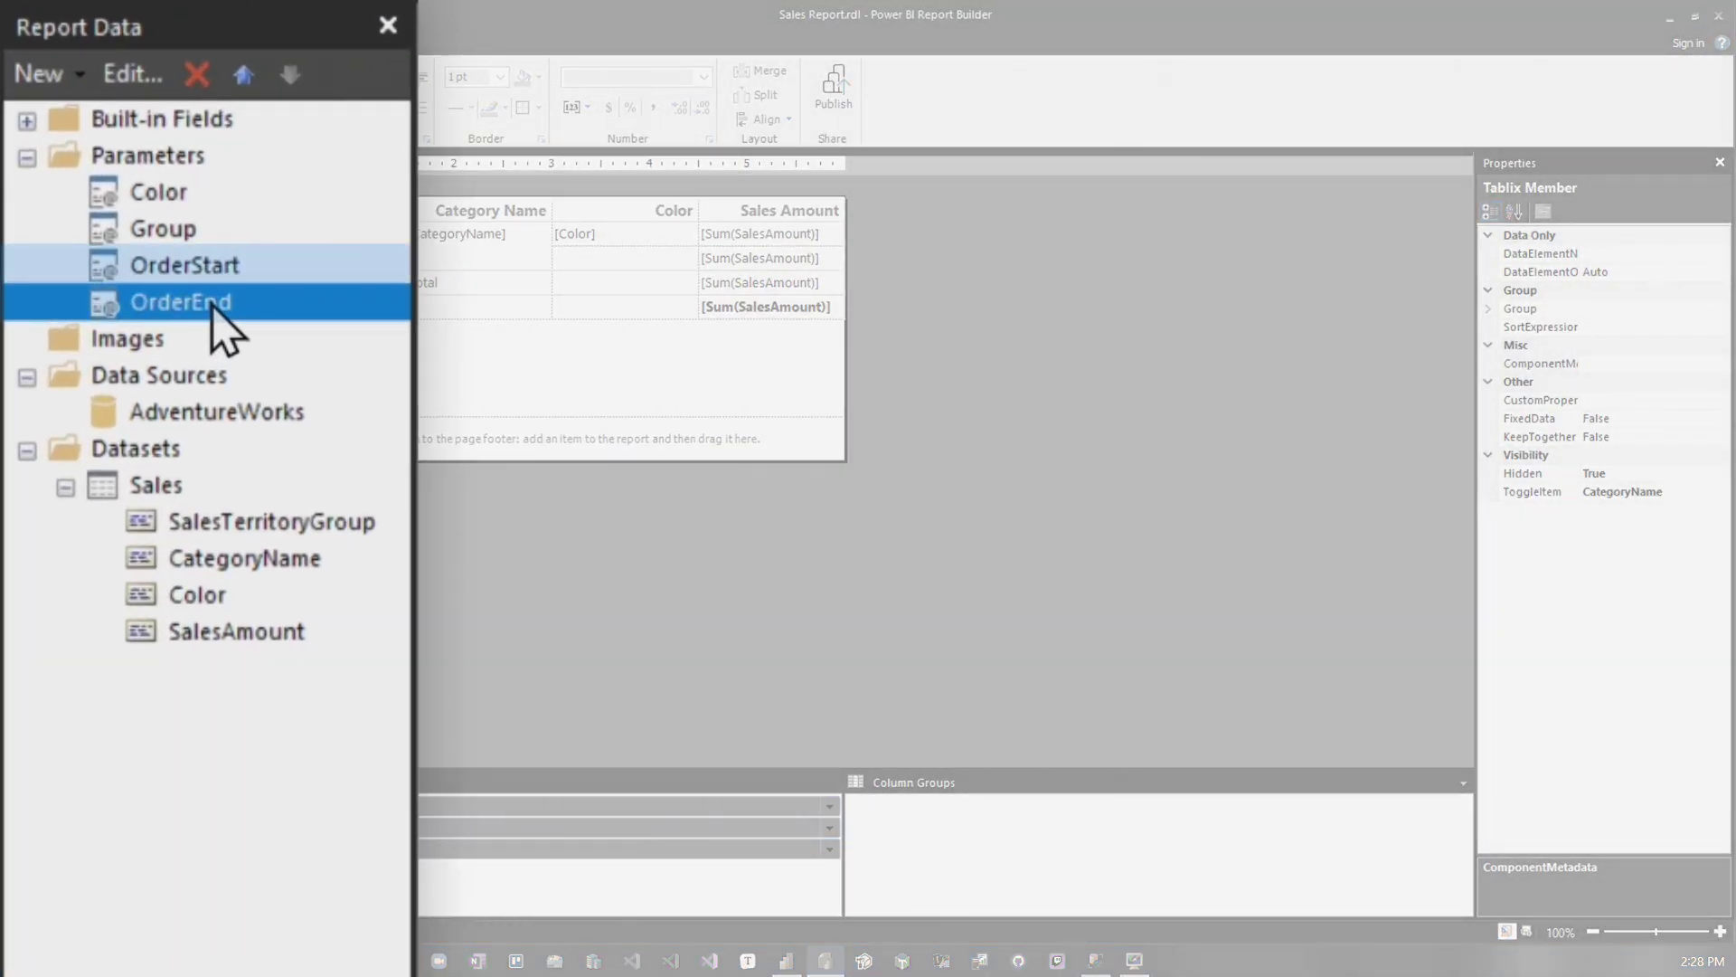
# Step: Inspect the OrderStart parameter's properties in Report Builder and cancel without changes
pyautogui.click(204, 268)
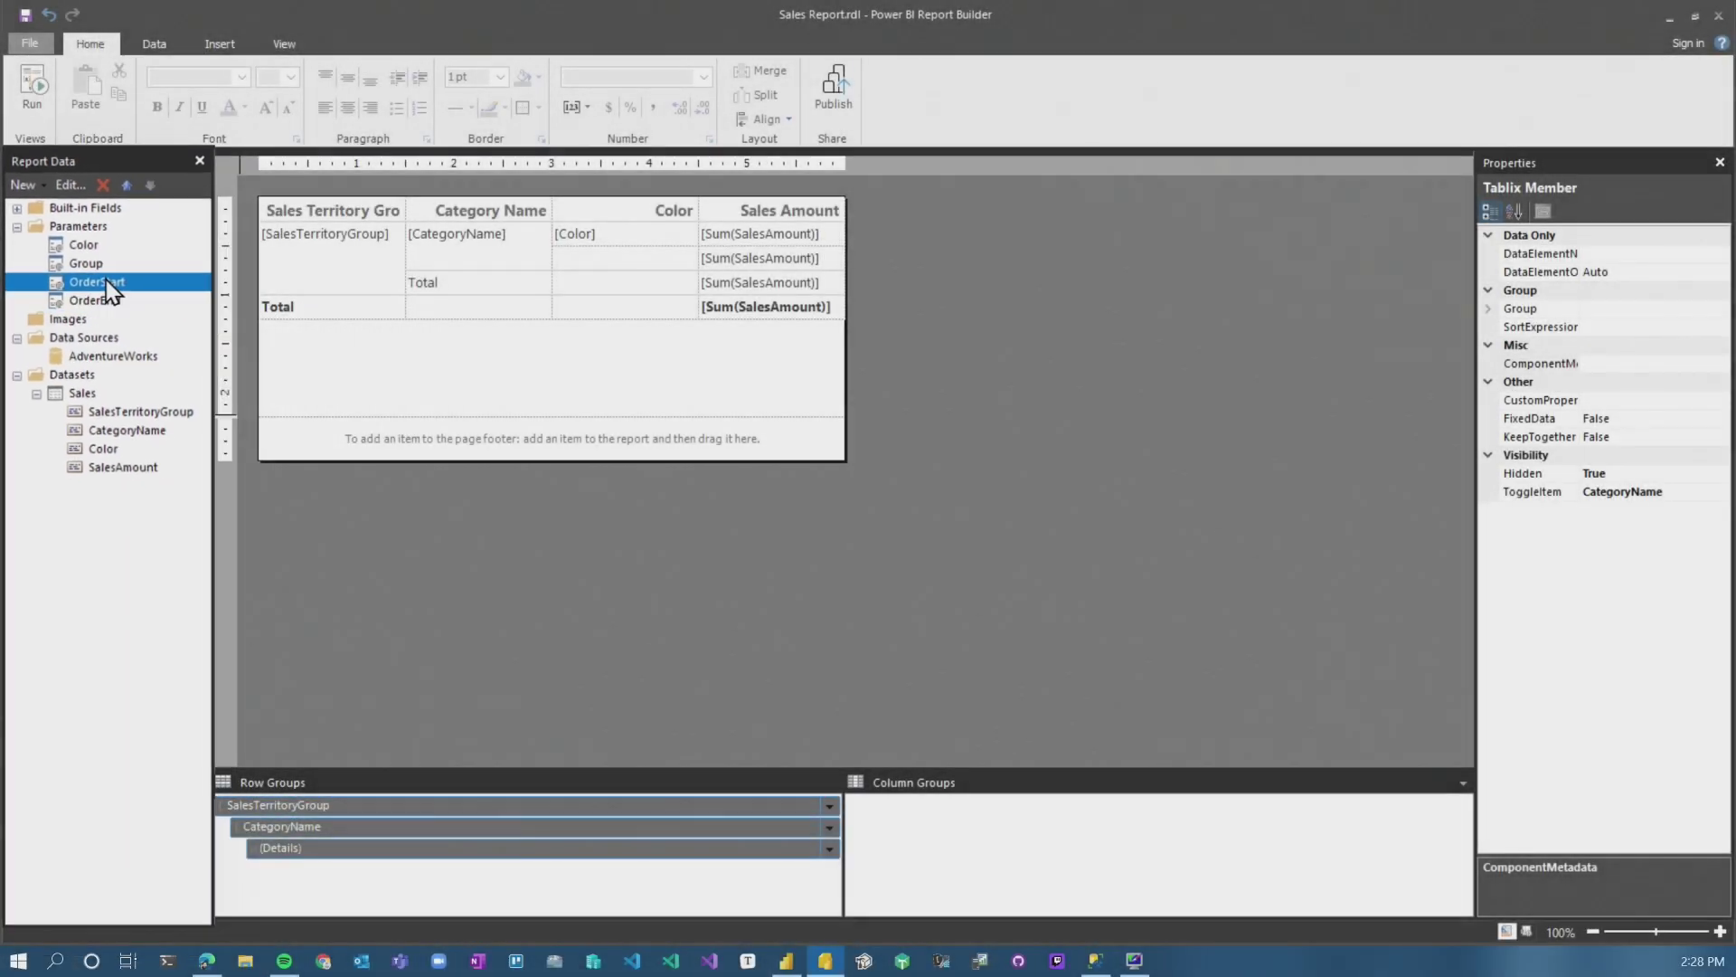
pyautogui.rightClick(105, 283)
pyautogui.click(206, 331)
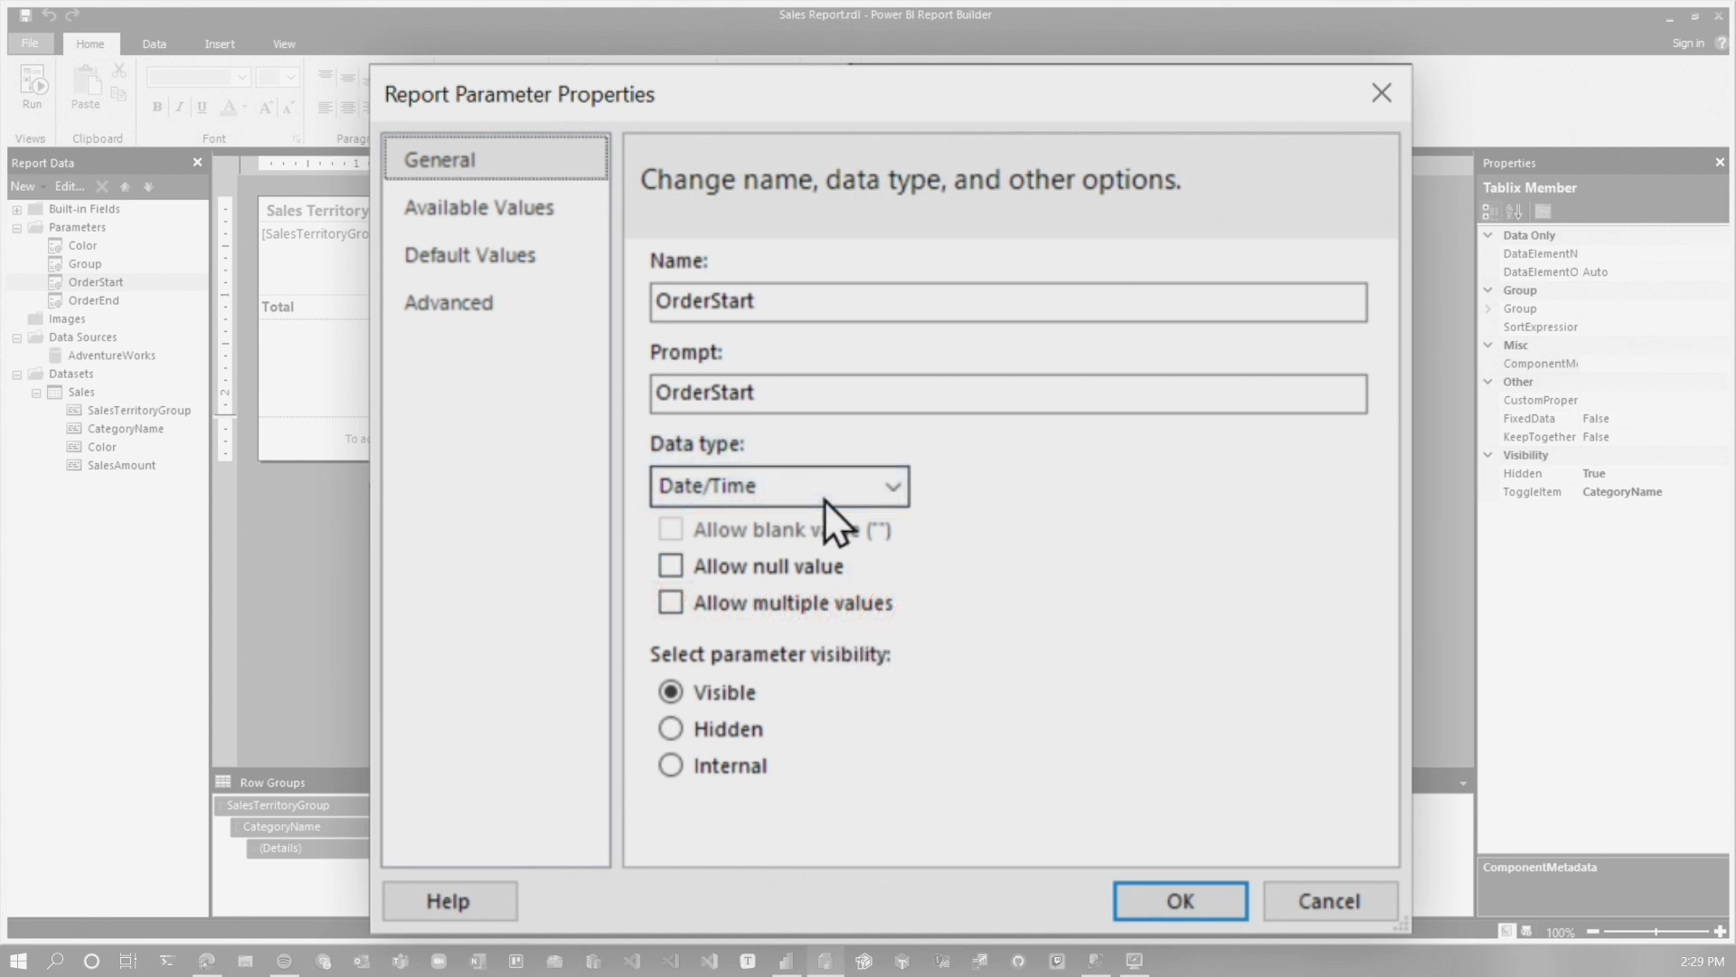
pyautogui.click(1126, 696)
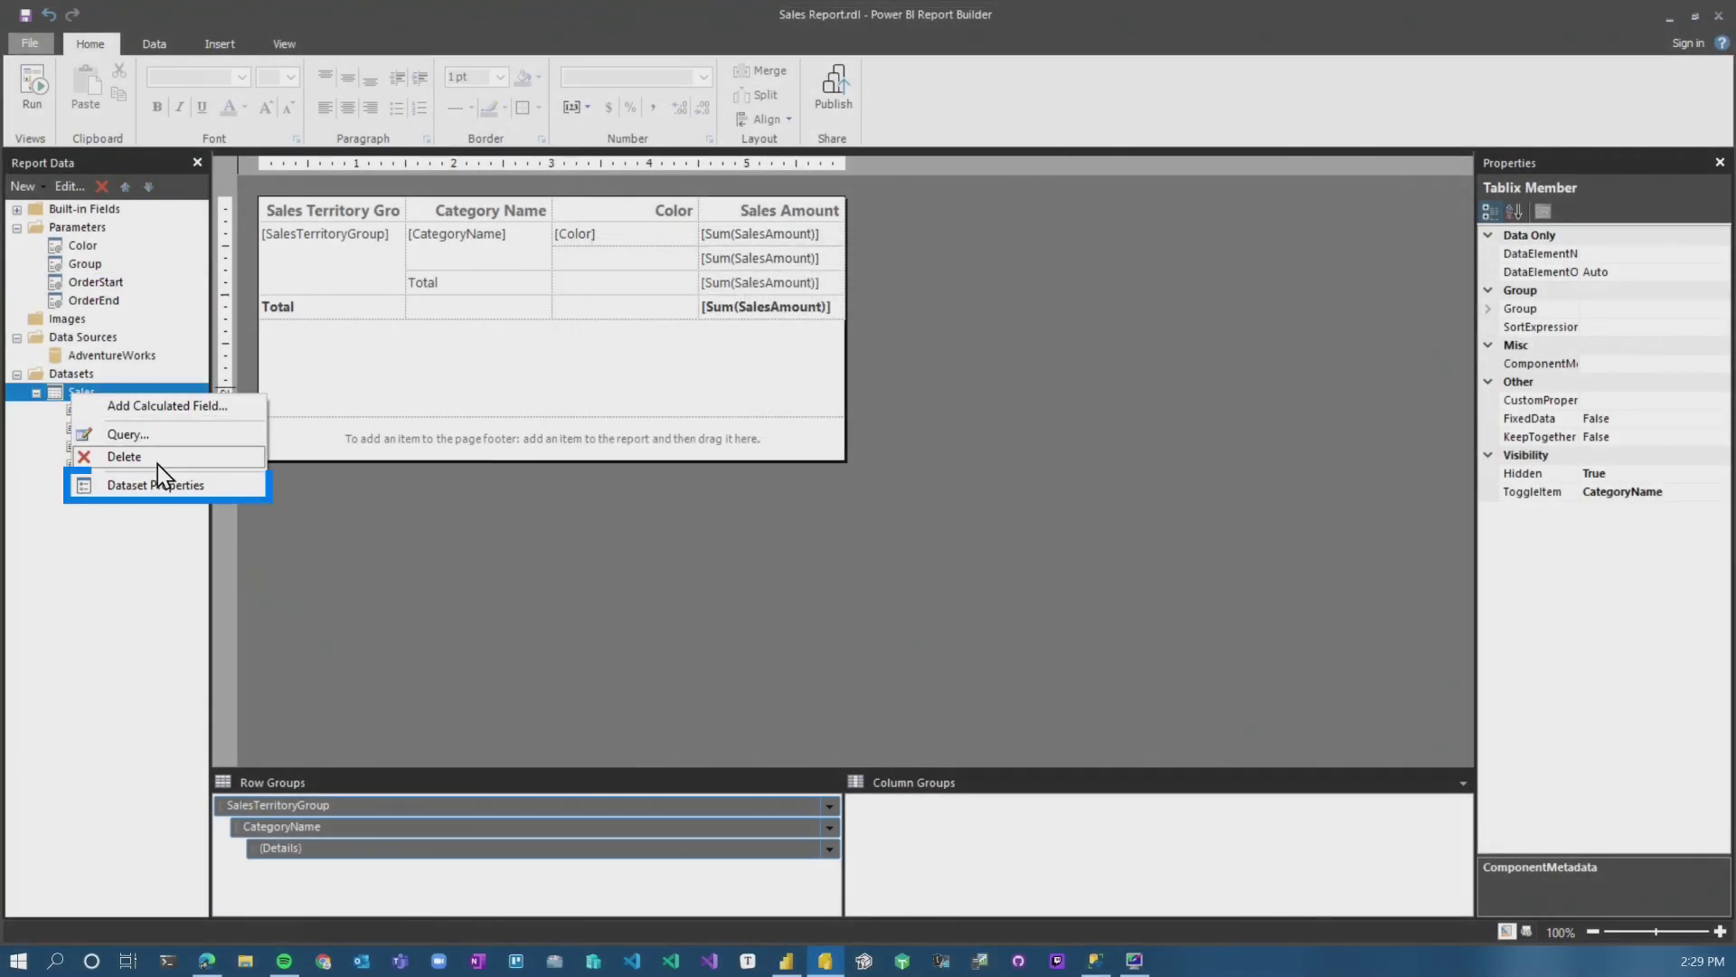
# Step: Review the Sales dataset's parameter mappings and query text, then cancel without changes
pyautogui.click(141, 485)
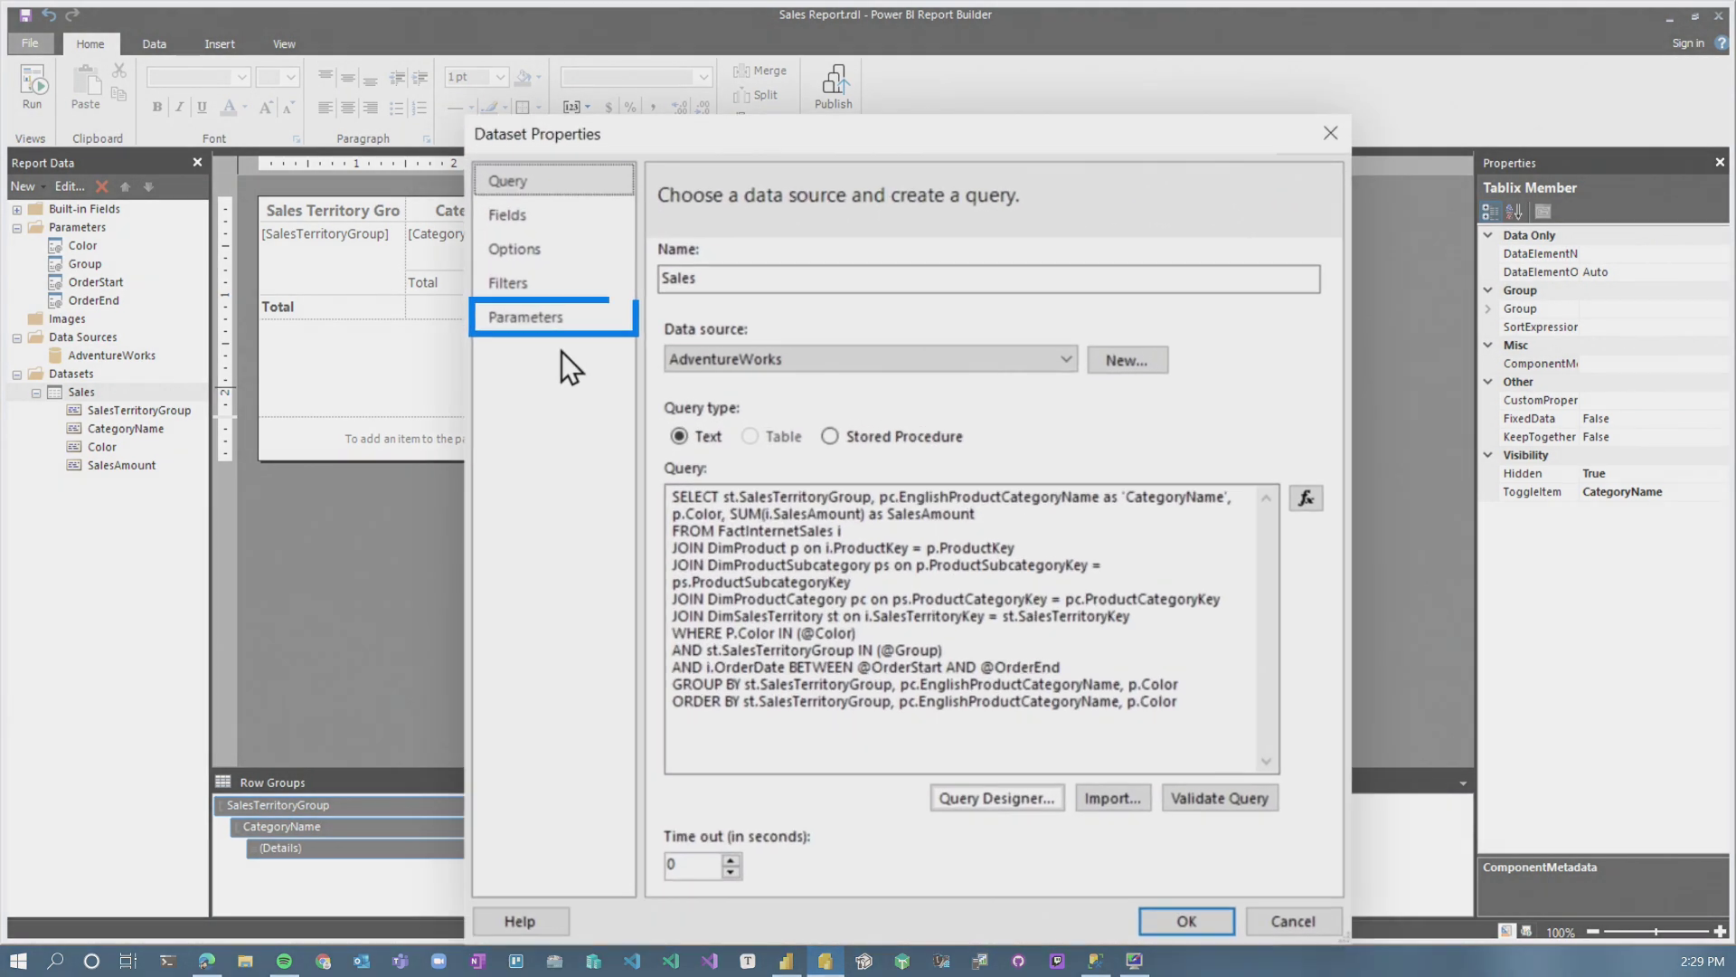
pyautogui.click(624, 324)
pyautogui.click(362, 150)
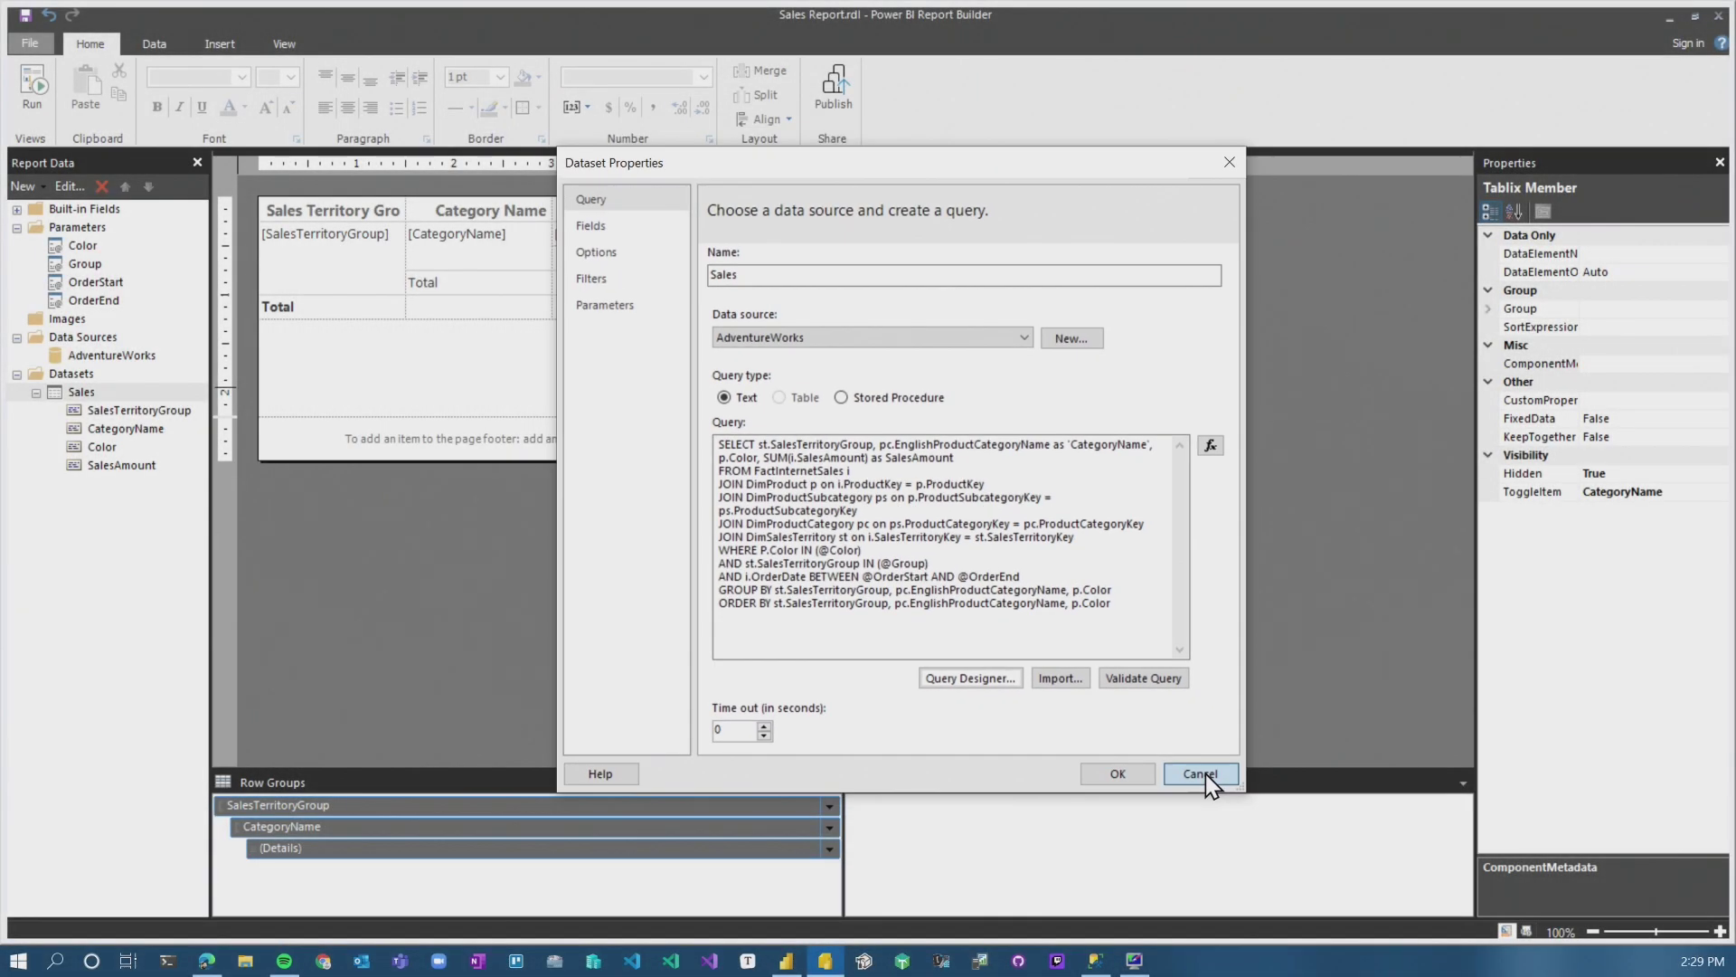
pyautogui.click(1458, 904)
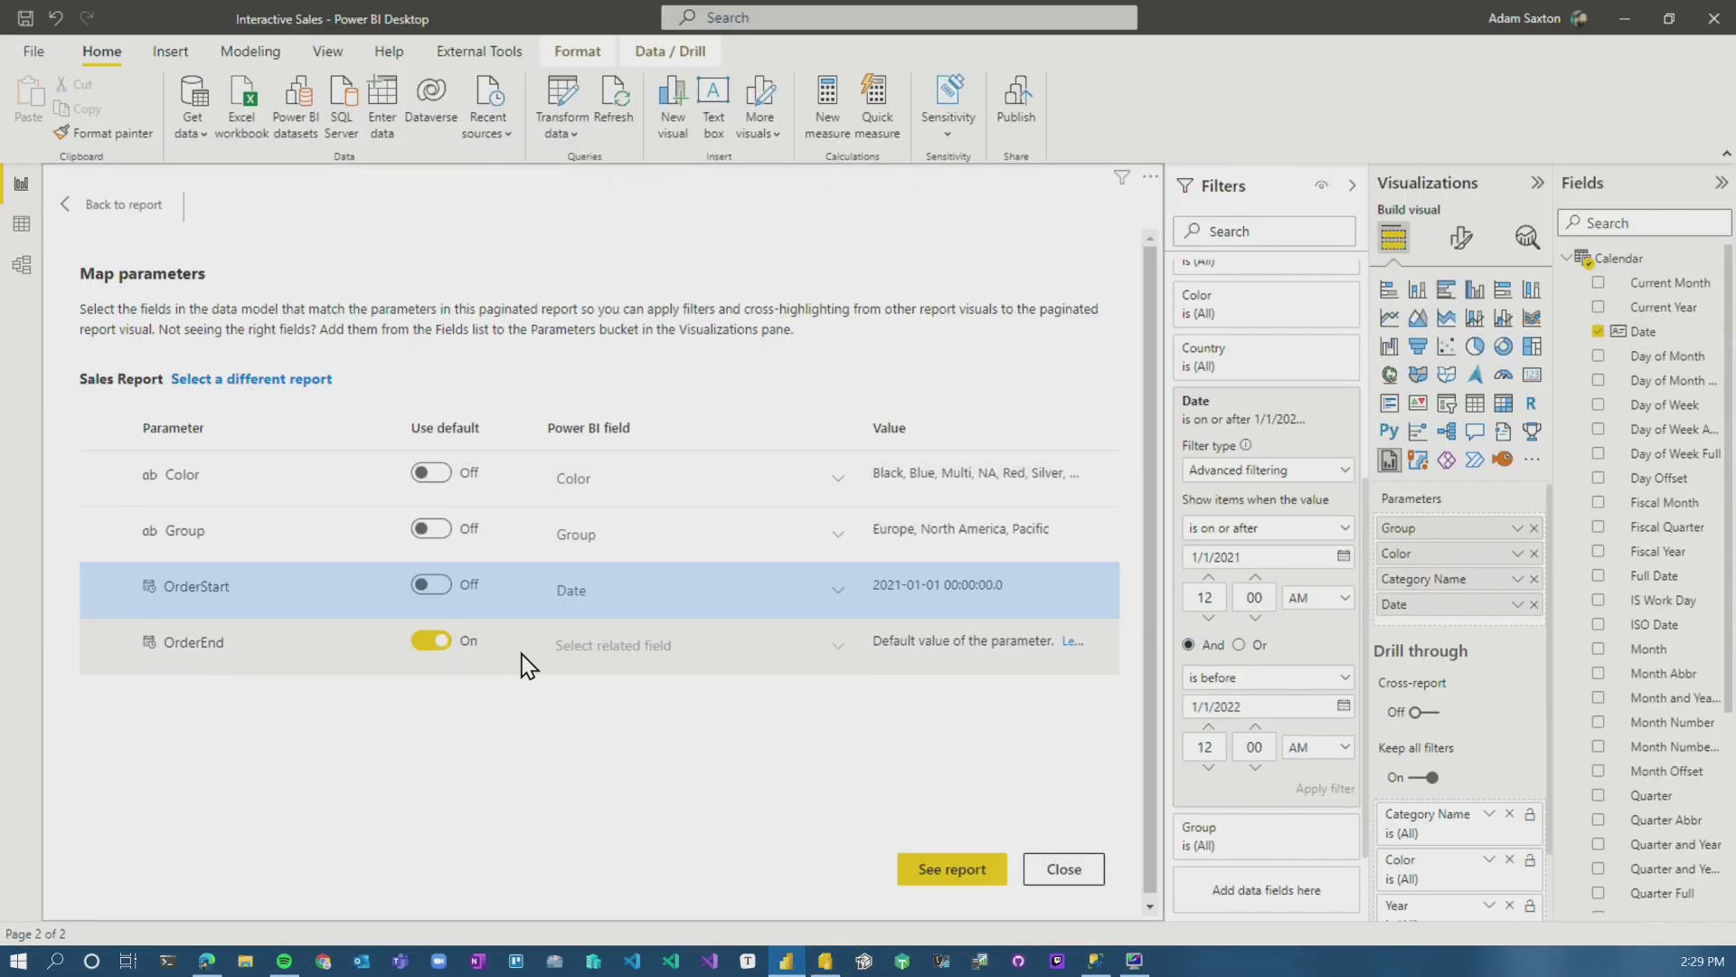
# Step: Drop OrderEnd's default value and add two Calendar Date parameters summarized as Earliest and Latest Date
pyautogui.click(433, 642)
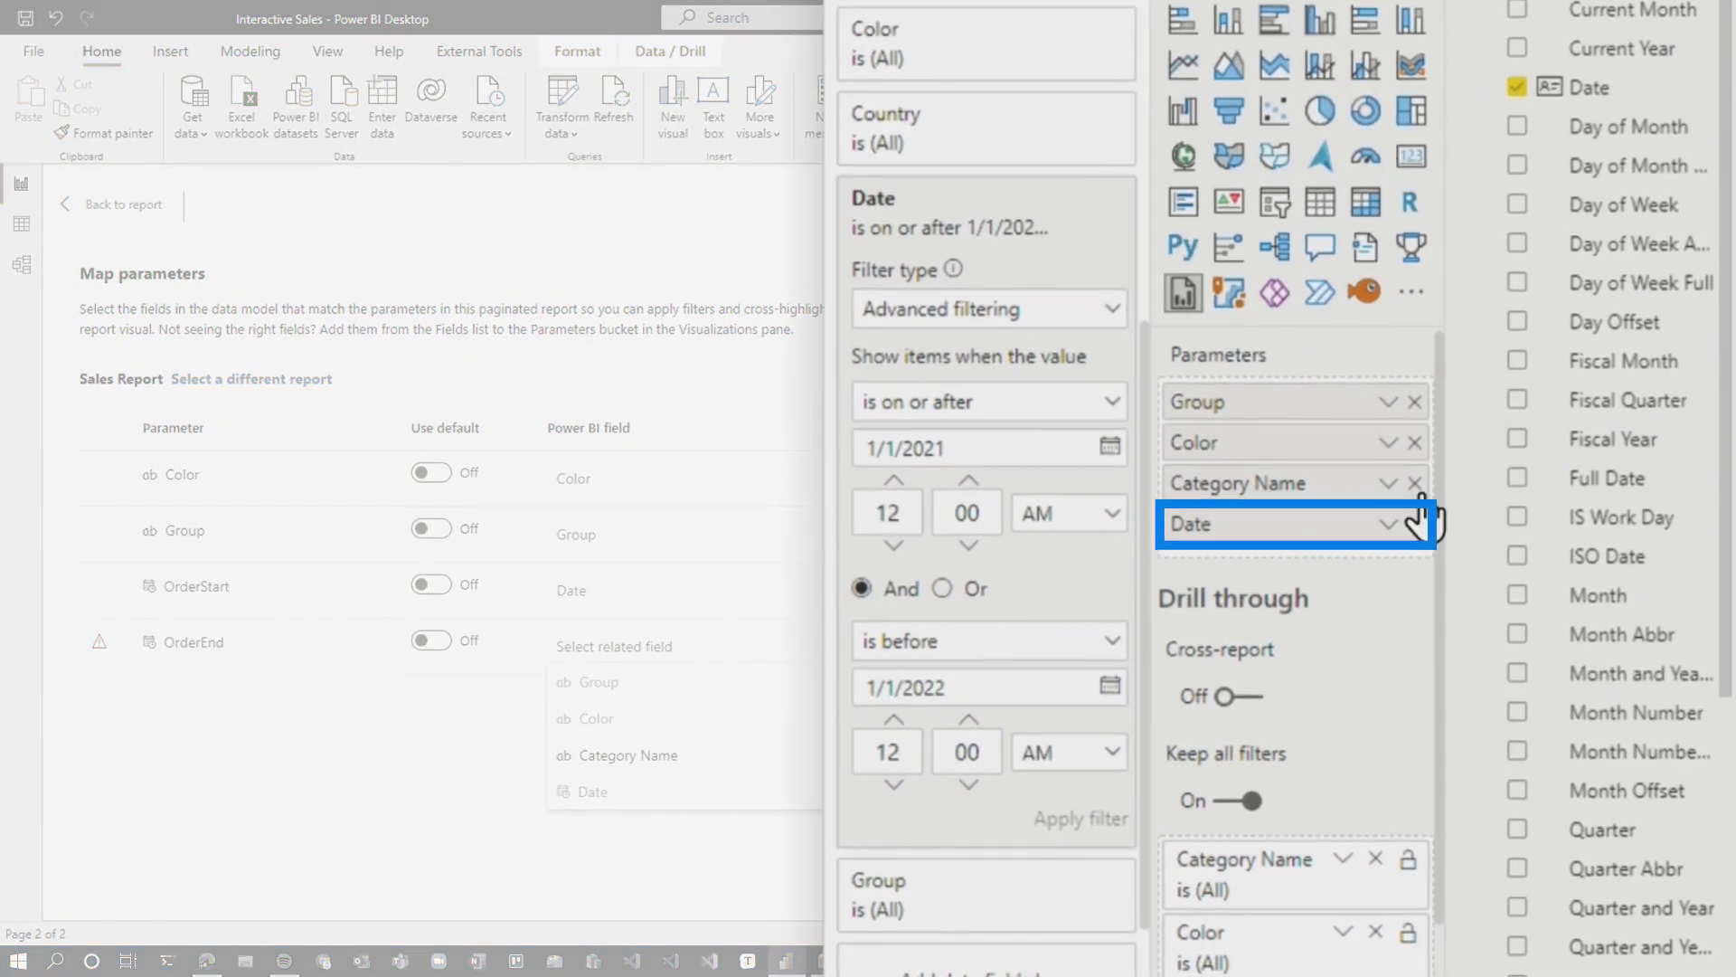
pyautogui.click(1387, 526)
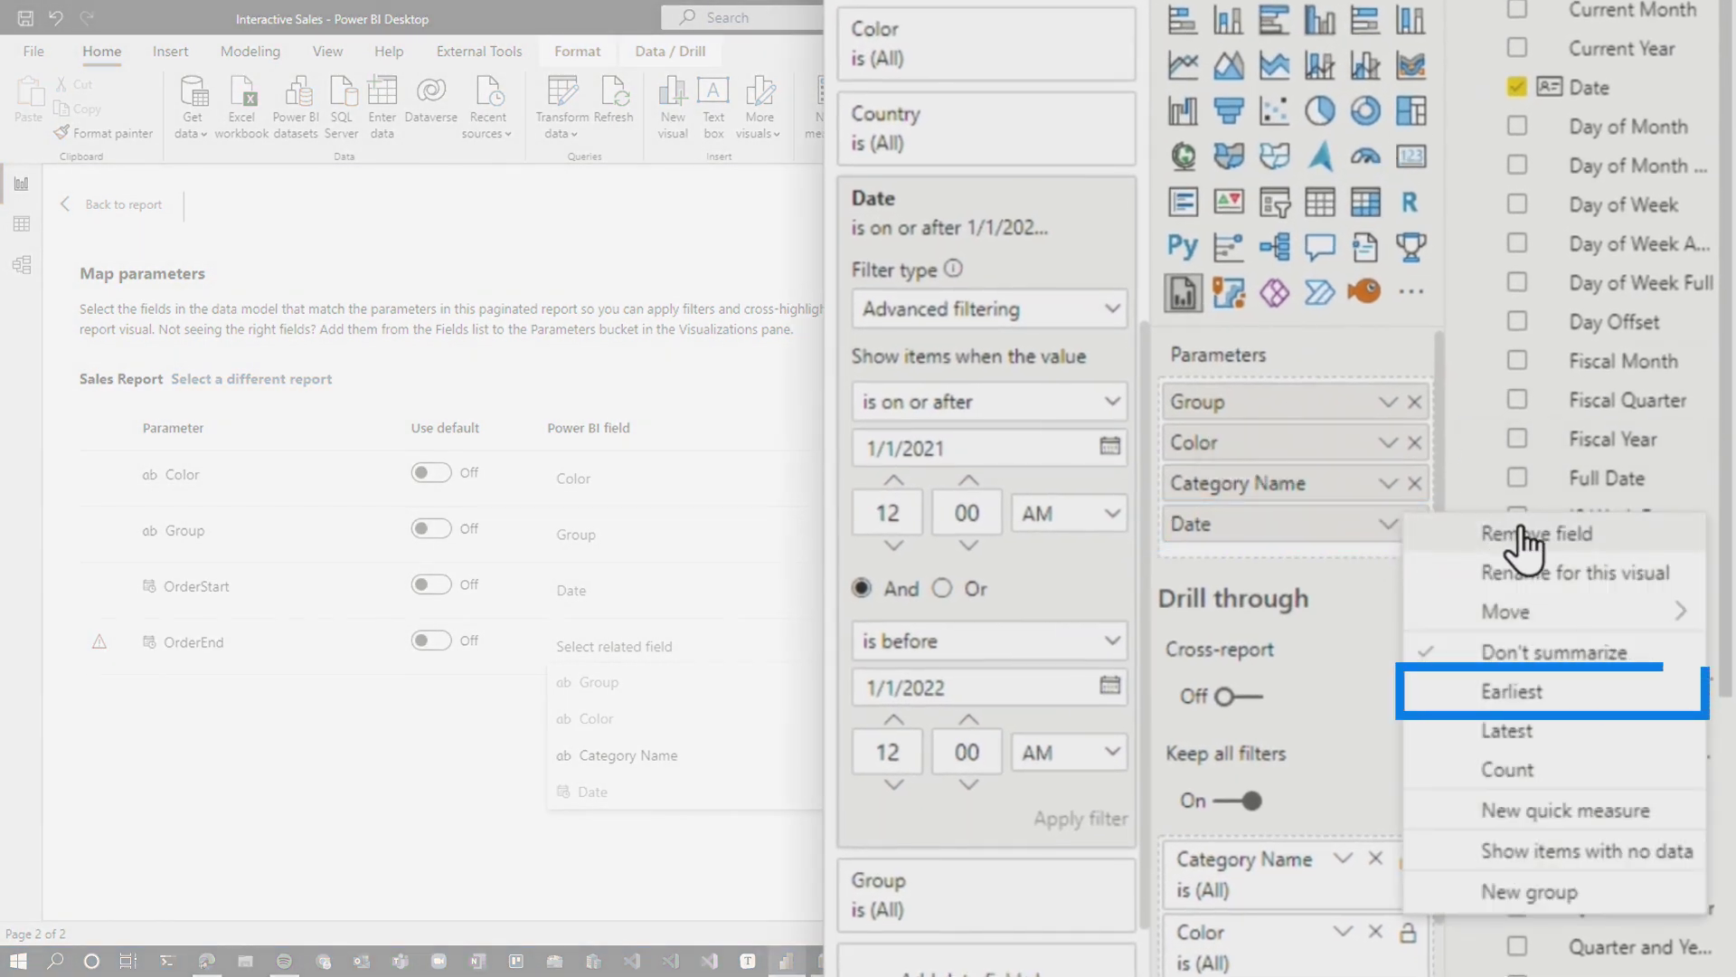
pyautogui.click(1564, 701)
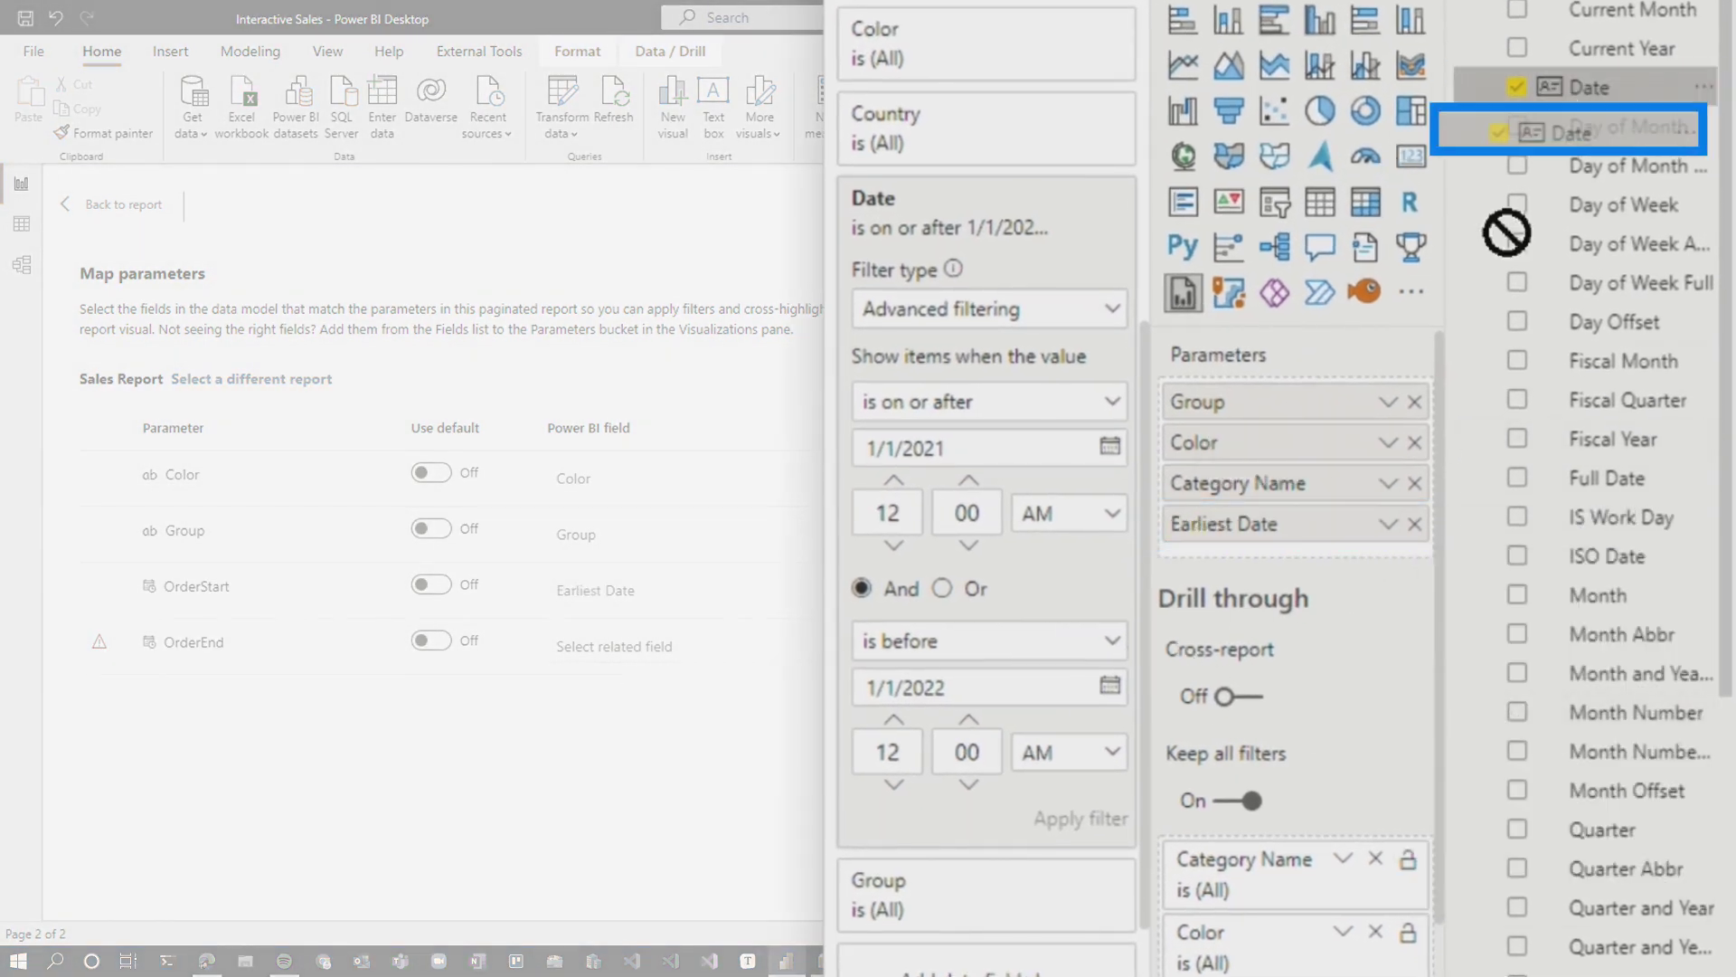
pyautogui.moveTo(1507, 234); pyautogui.dragTo(1253, 542)
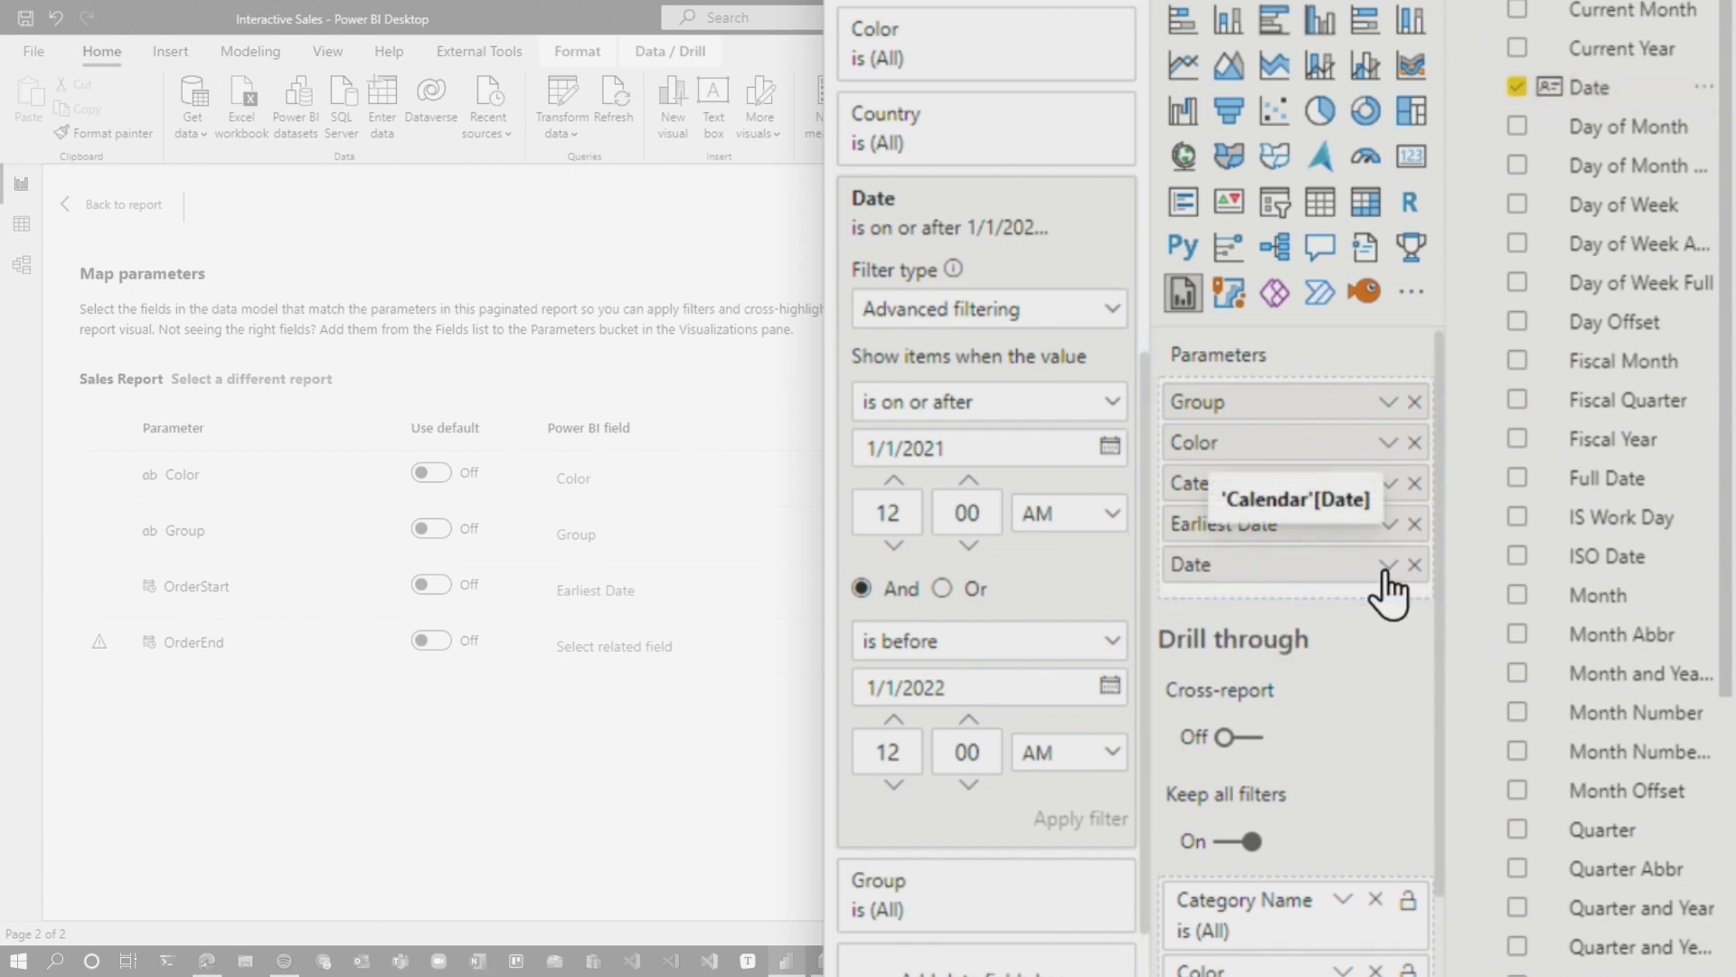
pyautogui.click(1388, 565)
pyautogui.click(1593, 770)
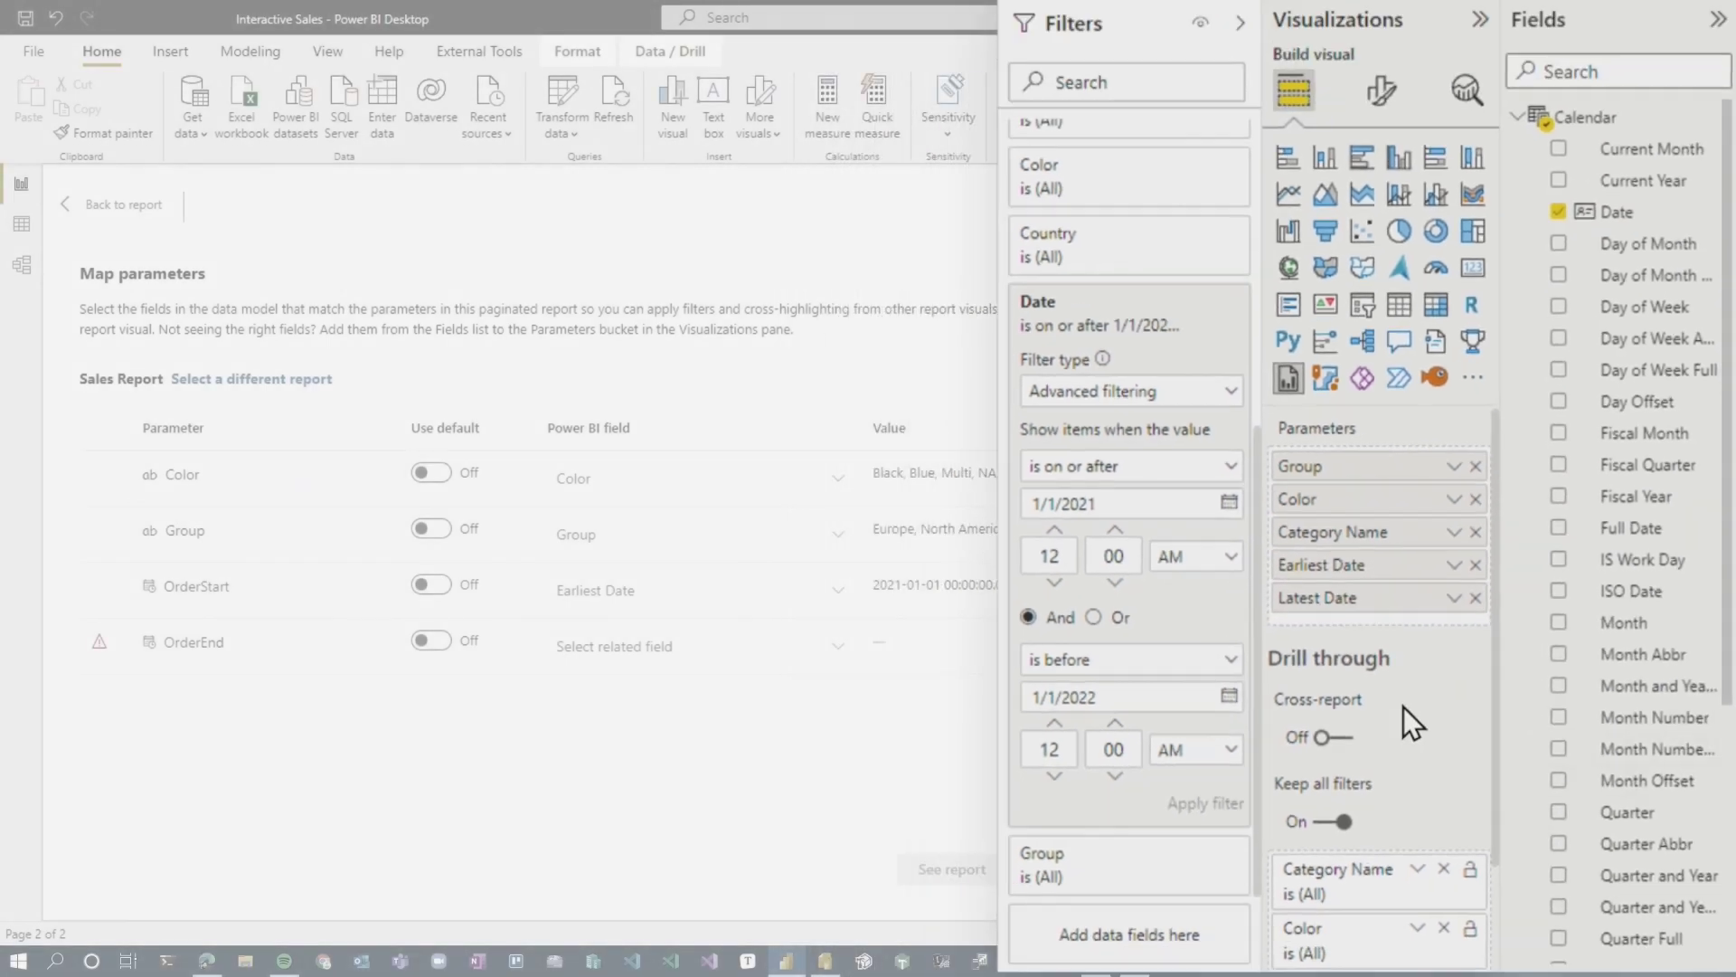
# Step: Map OrderStart to Earliest Date and OrderEnd to Latest Date
pyautogui.click(684, 599)
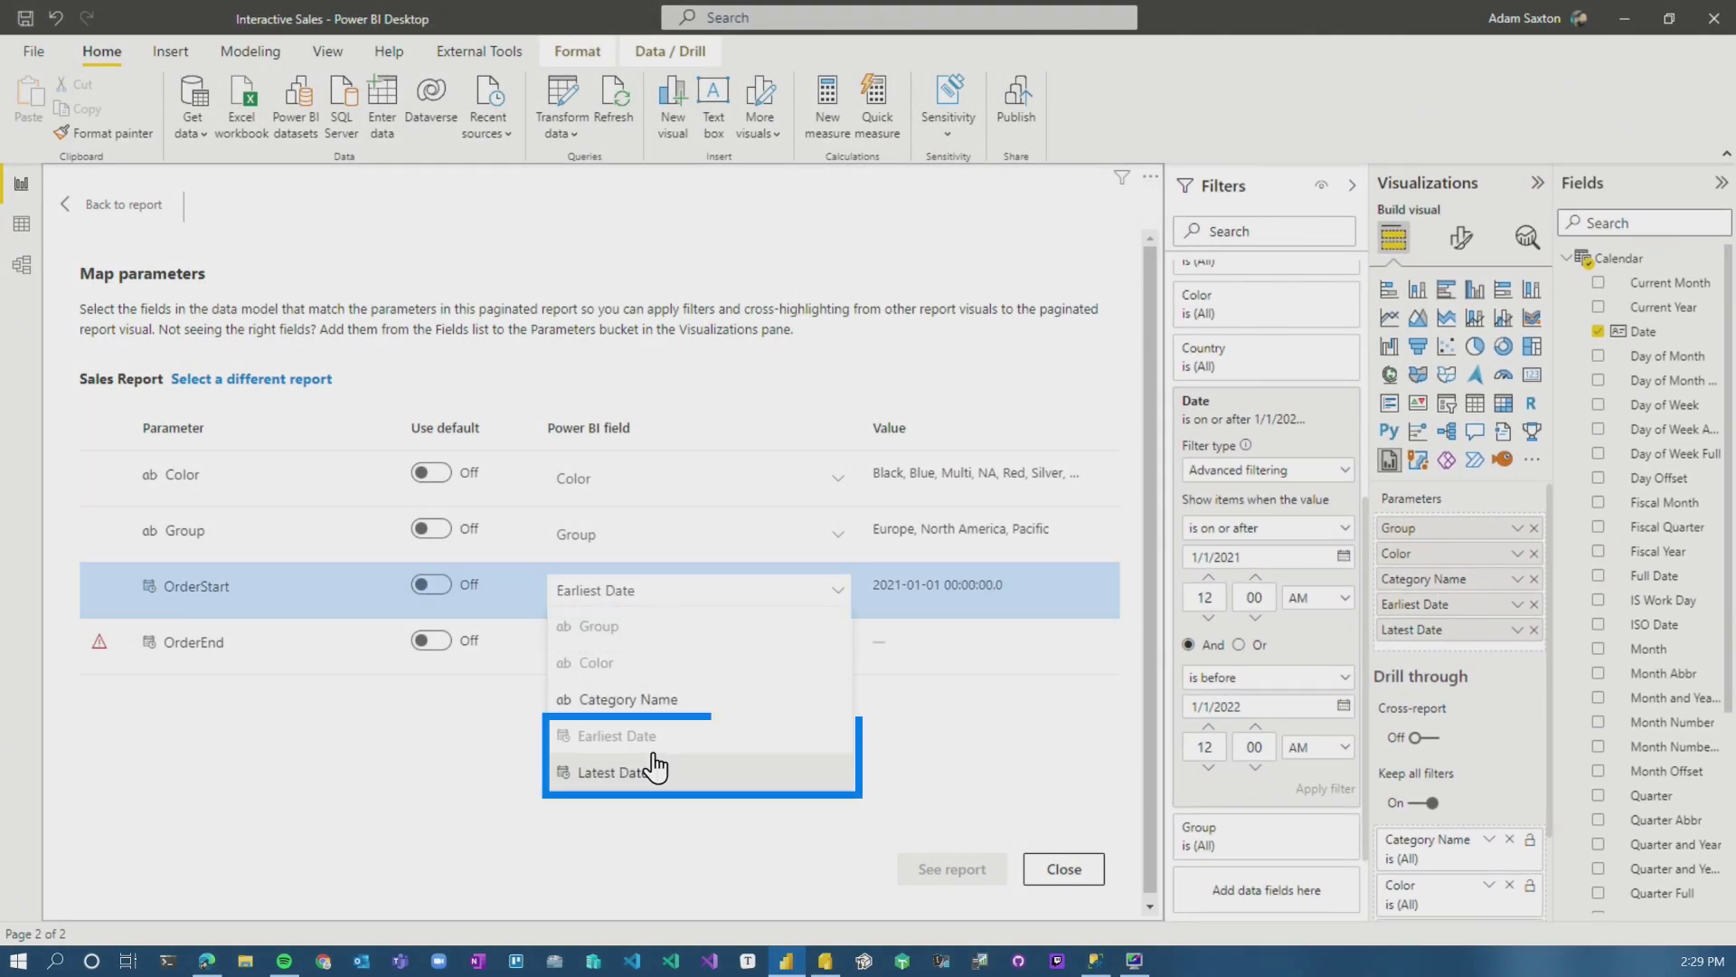
pyautogui.click(657, 595)
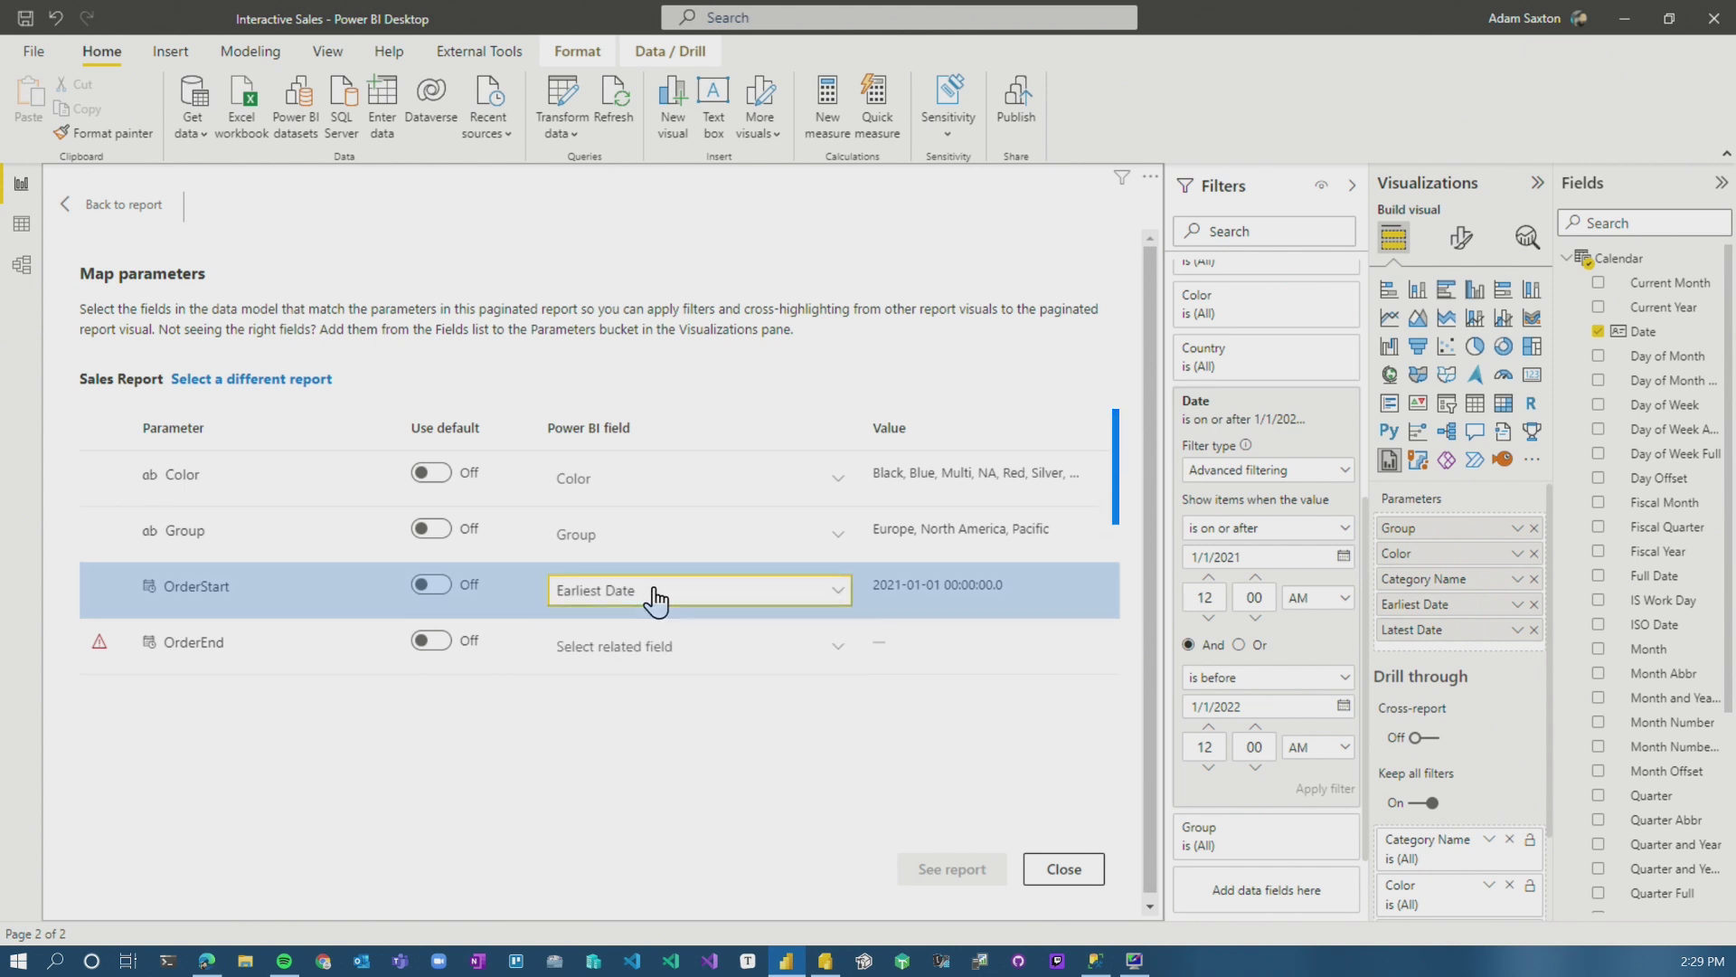
pyautogui.click(721, 646)
pyautogui.click(633, 830)
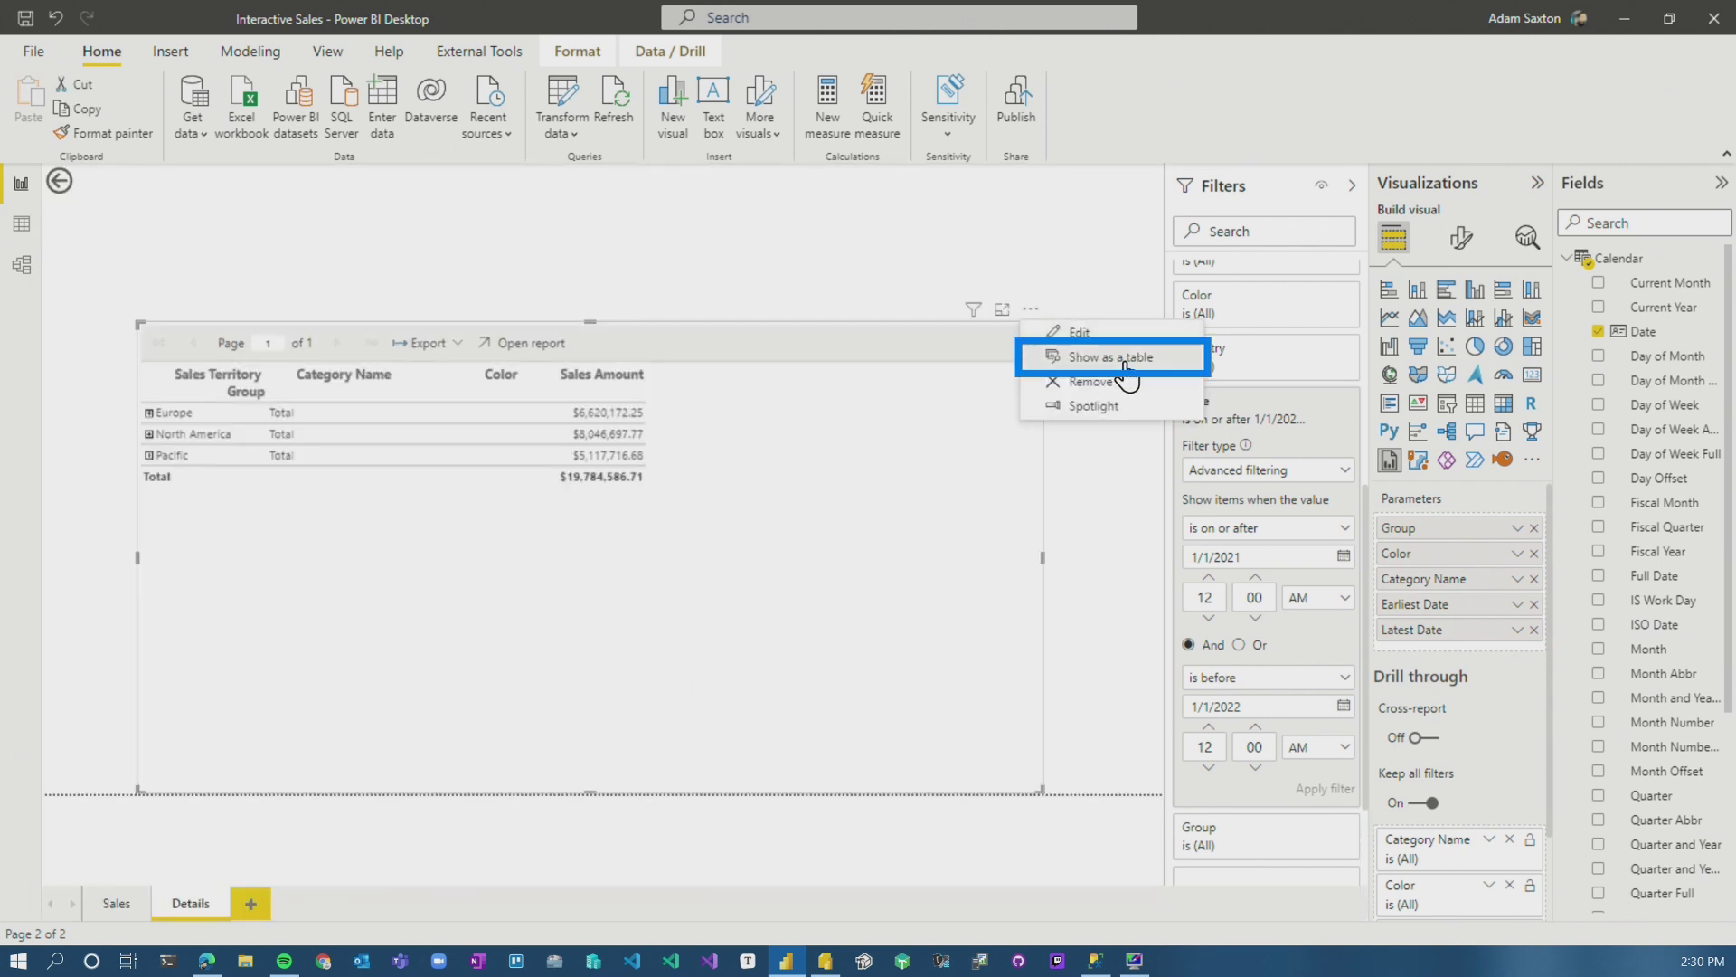
# Step: Check the paginated report's data in table view, then return to the Details page
pyautogui.click(1126, 371)
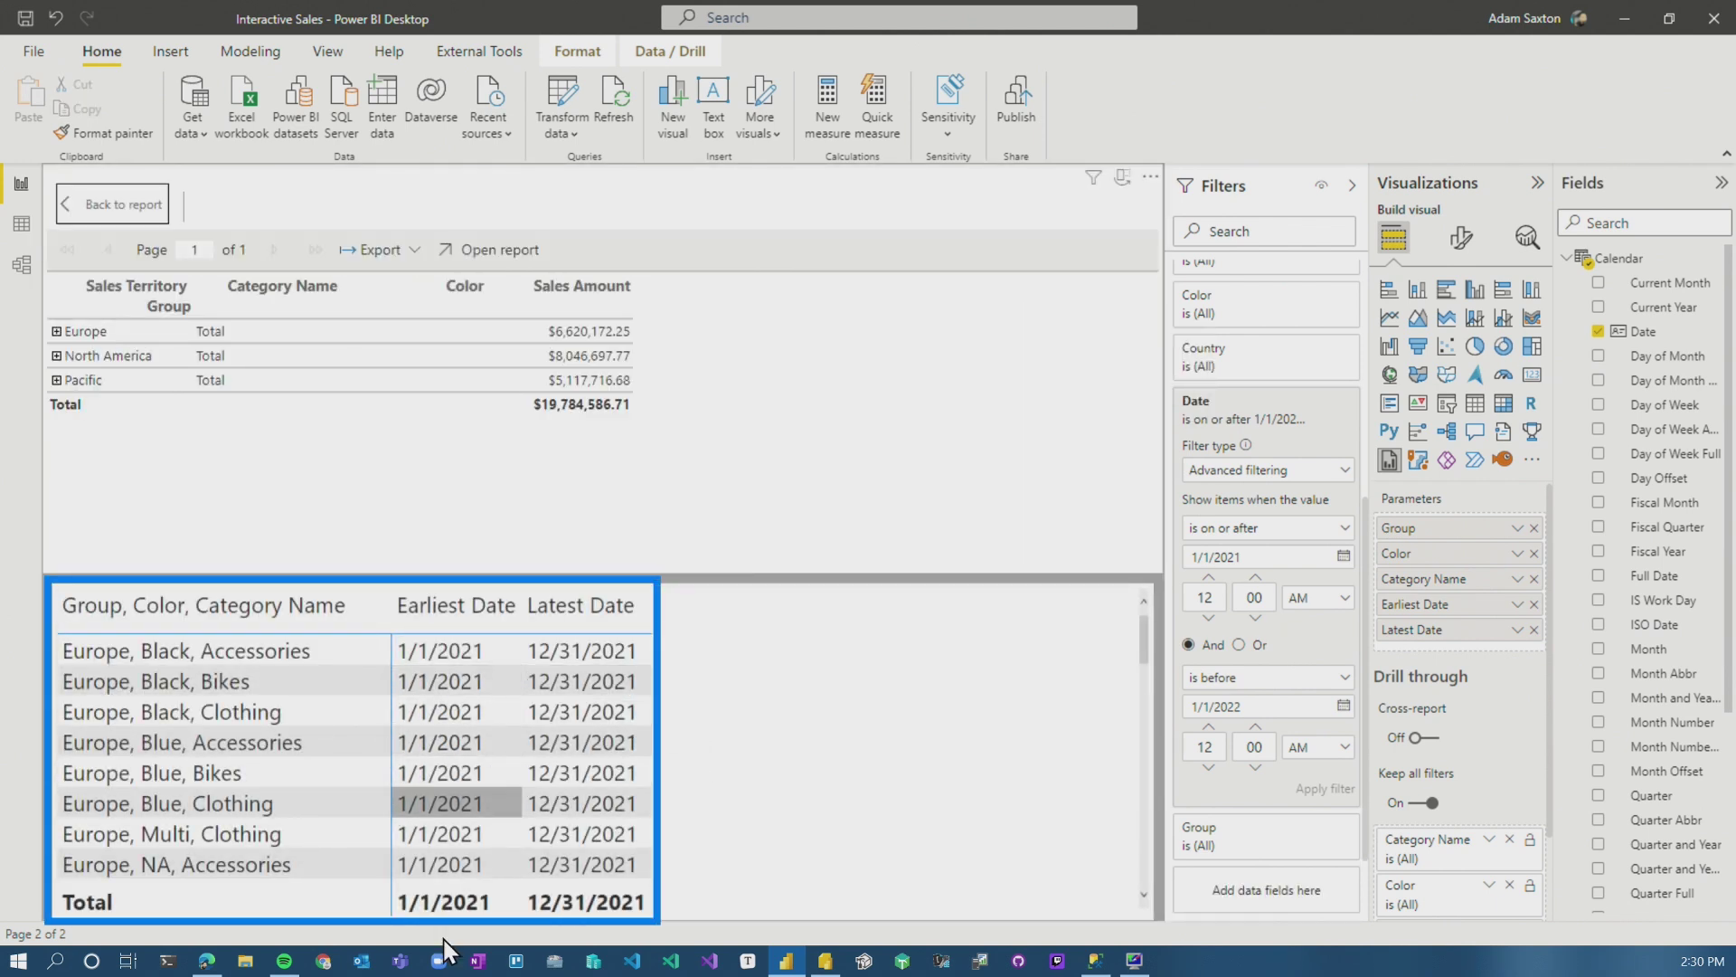
pyautogui.scroll(-2, 452, 824)
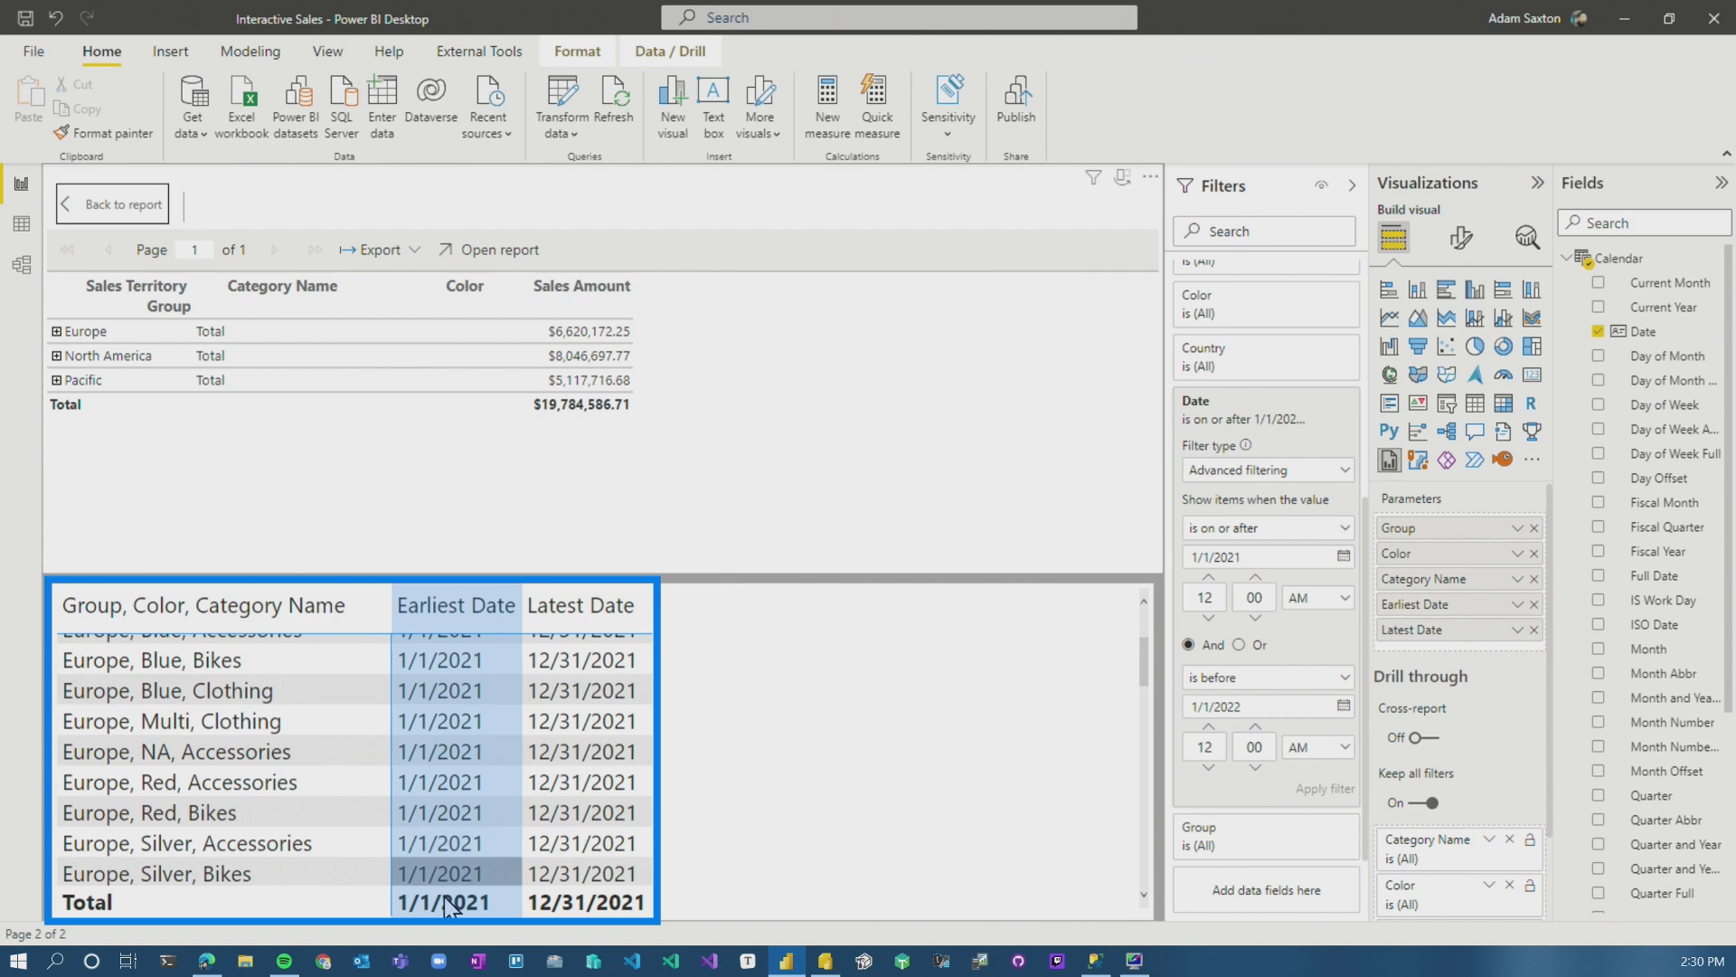
pyautogui.scroll(2, 471, 828)
pyautogui.scroll(-1, 604, 850)
pyautogui.scroll(-10, 601, 841)
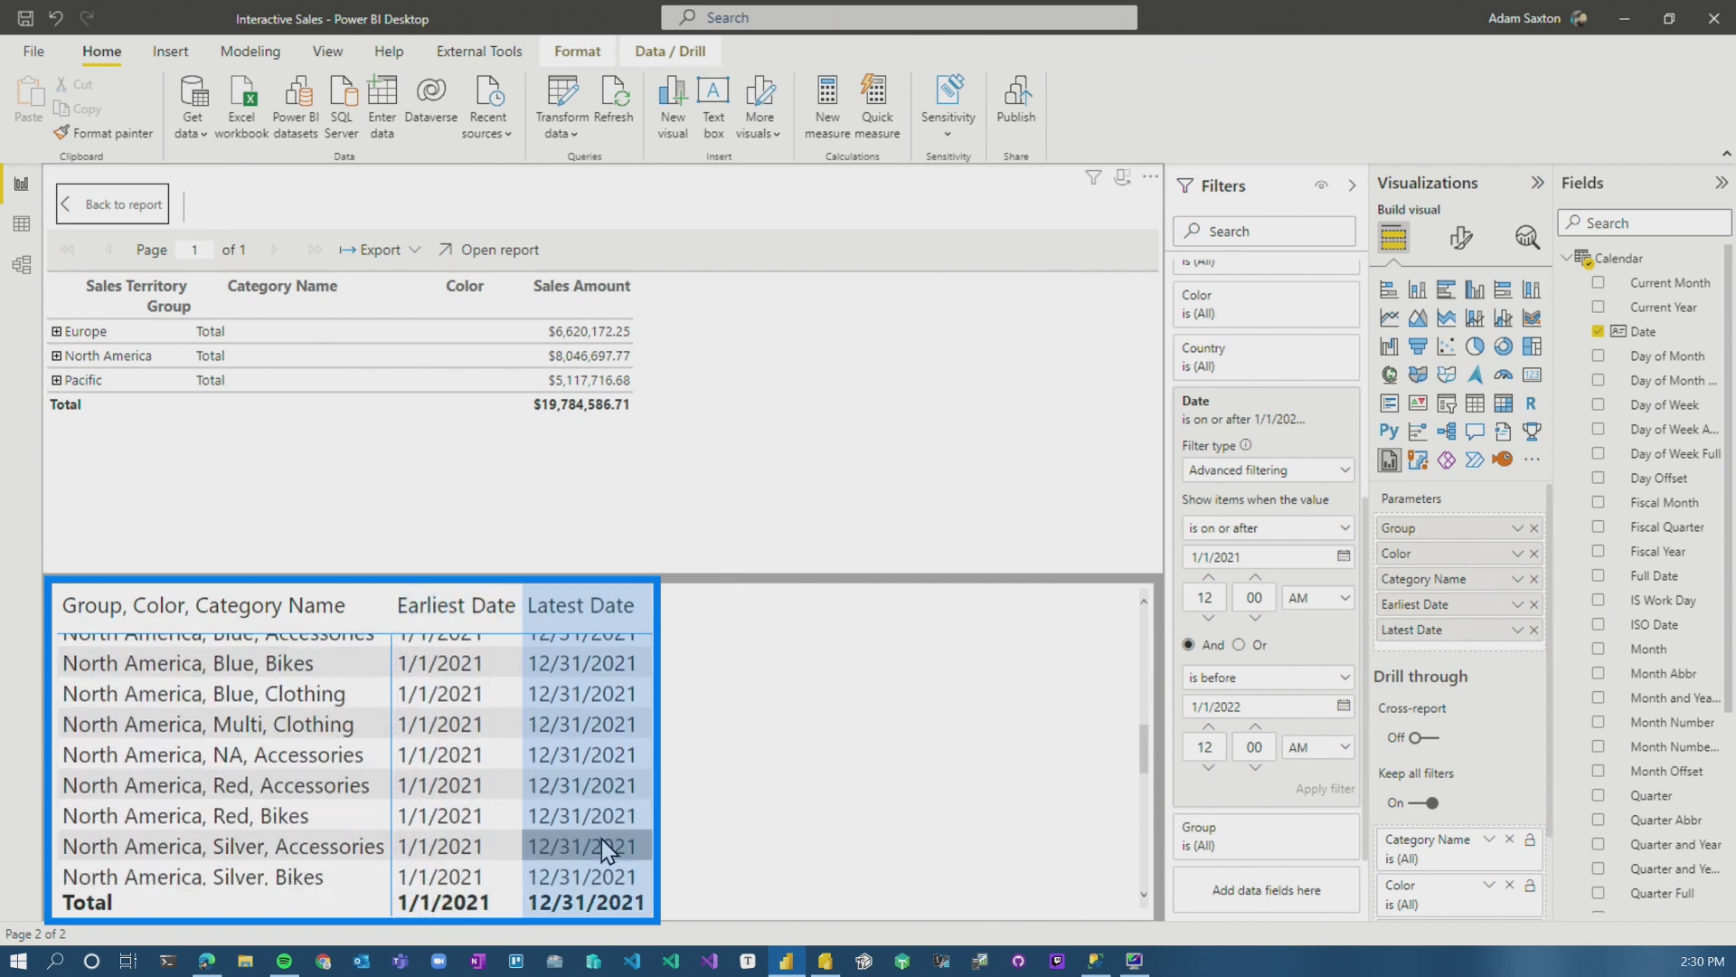
pyautogui.scroll(12, 201, 728)
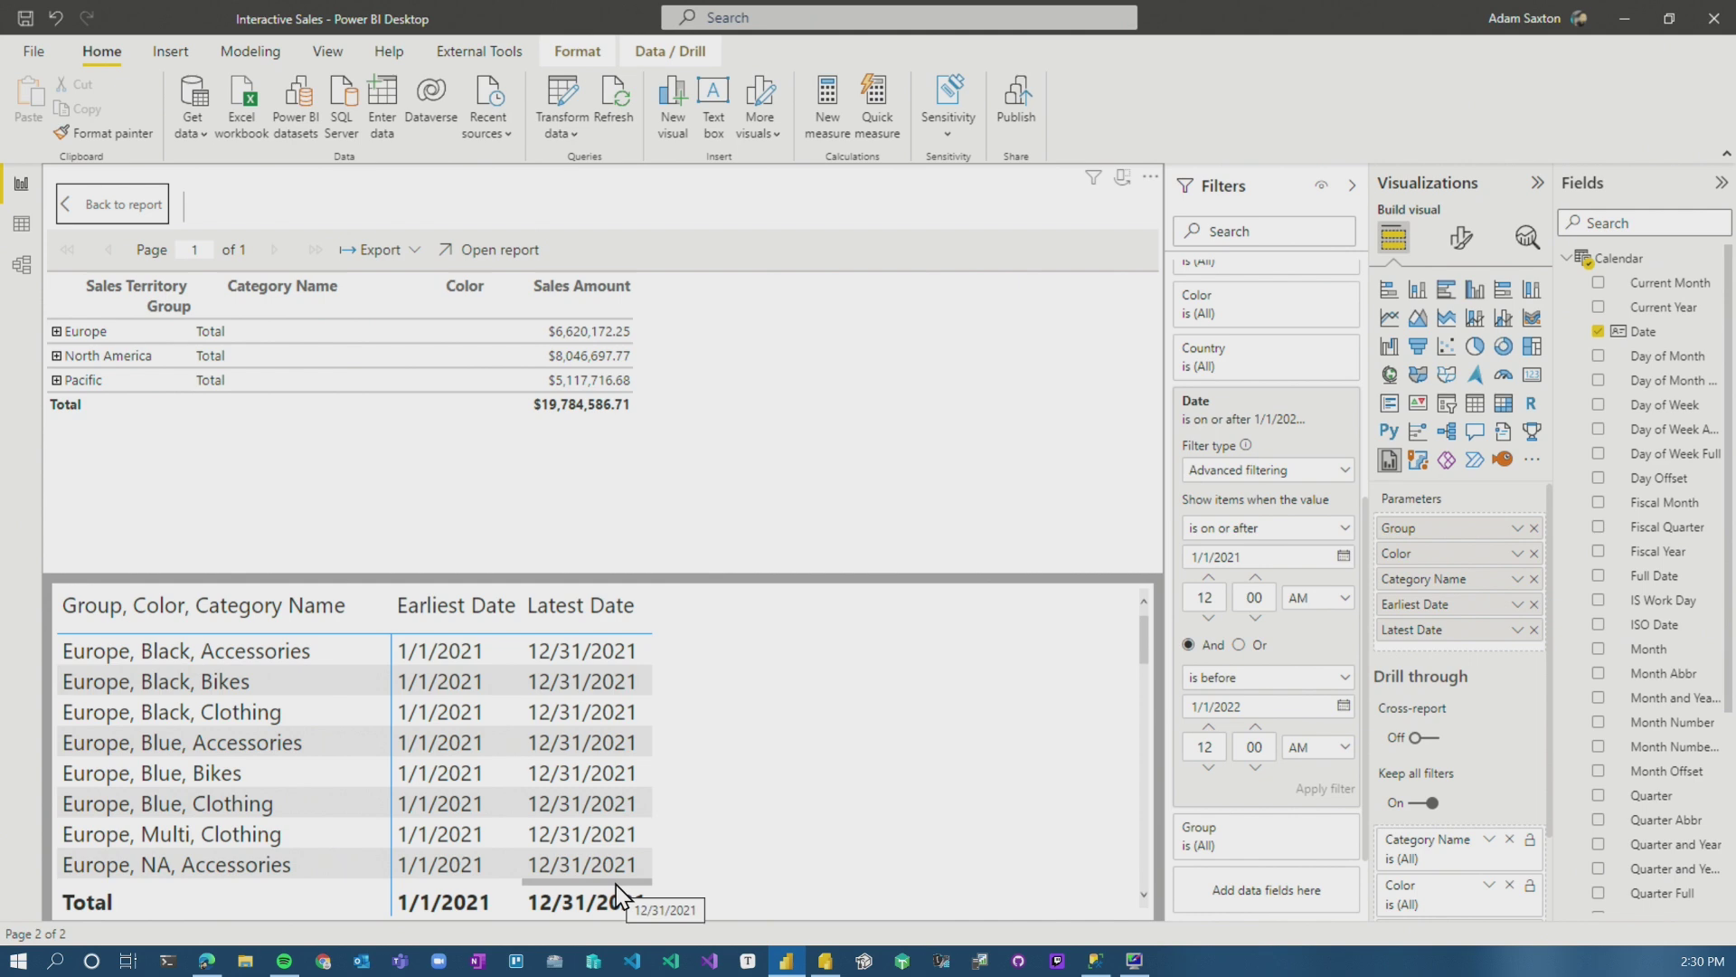
pyautogui.click(109, 204)
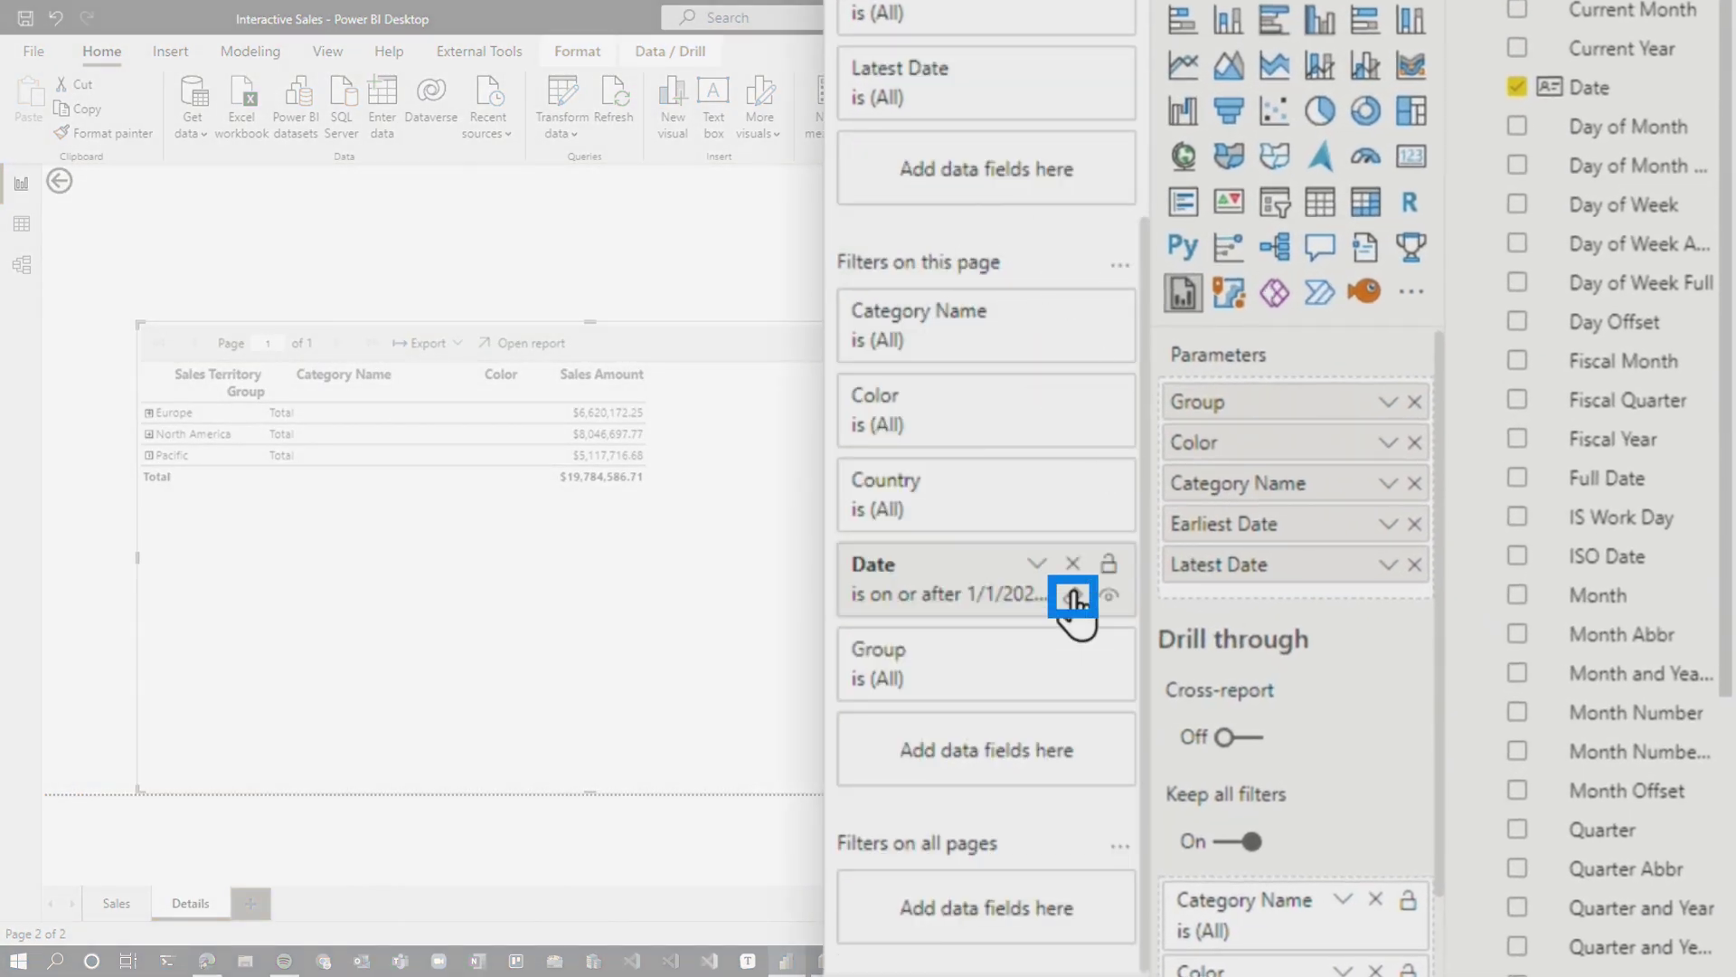
# Step: Clear the Details page Date filter and recheck the data, now totaling $189,994,433.76
pyautogui.click(1075, 597)
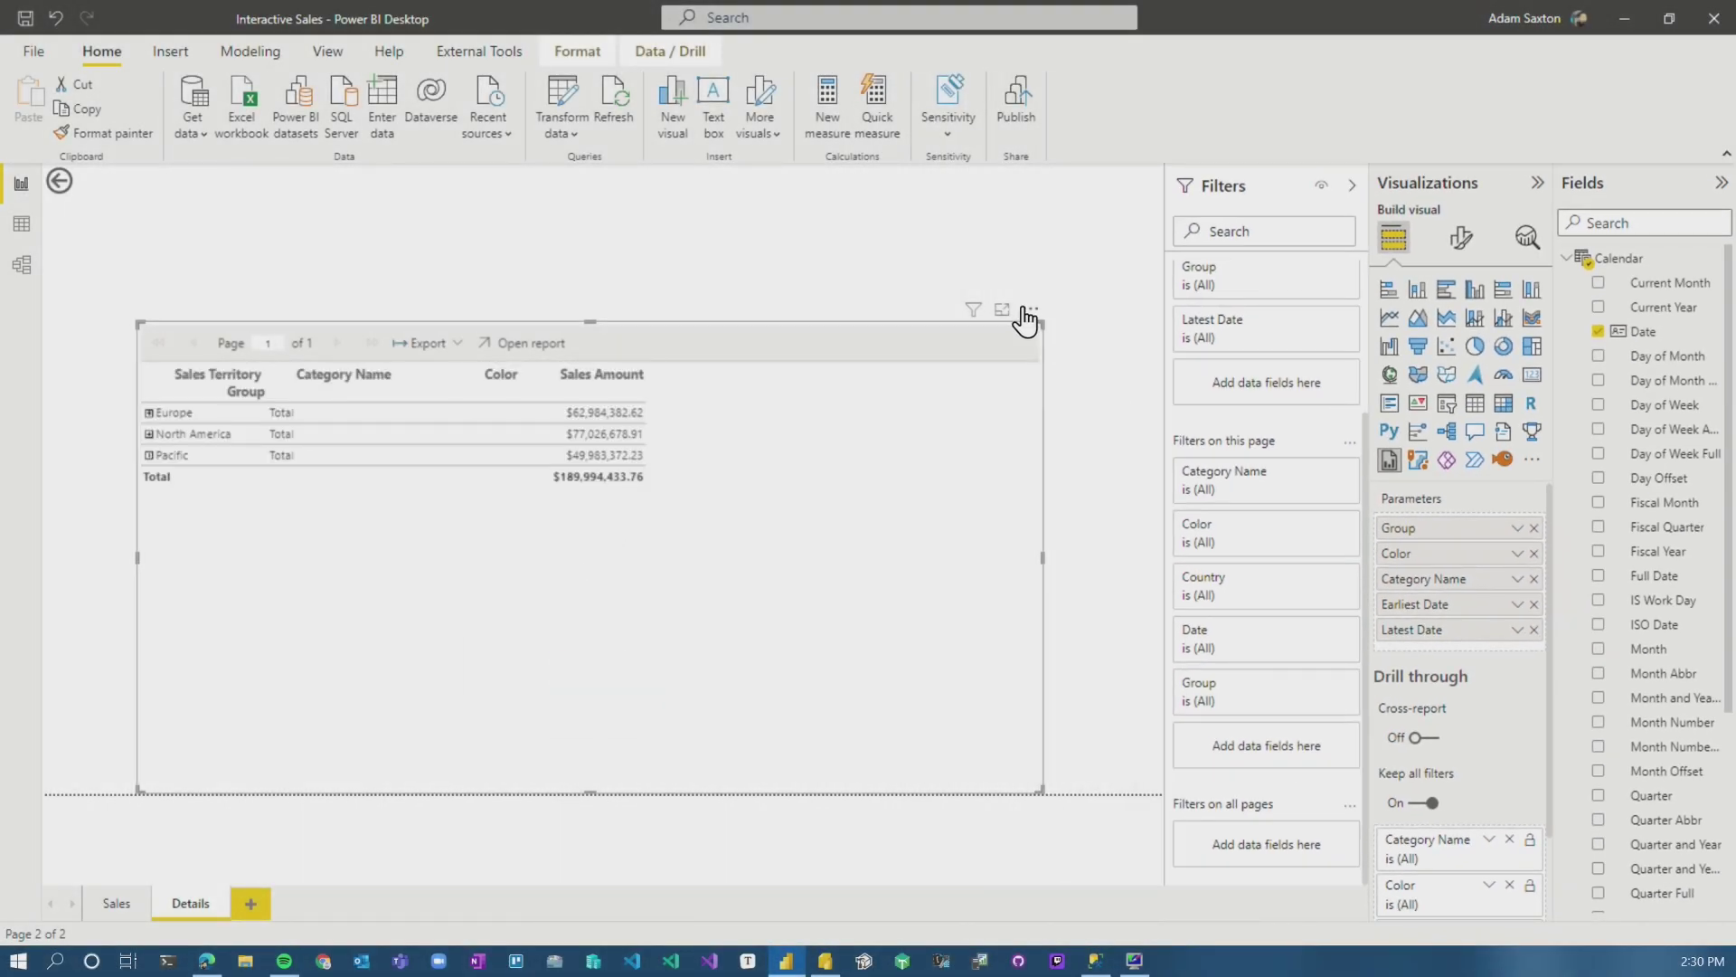
pyautogui.click(1030, 309)
pyautogui.click(1107, 352)
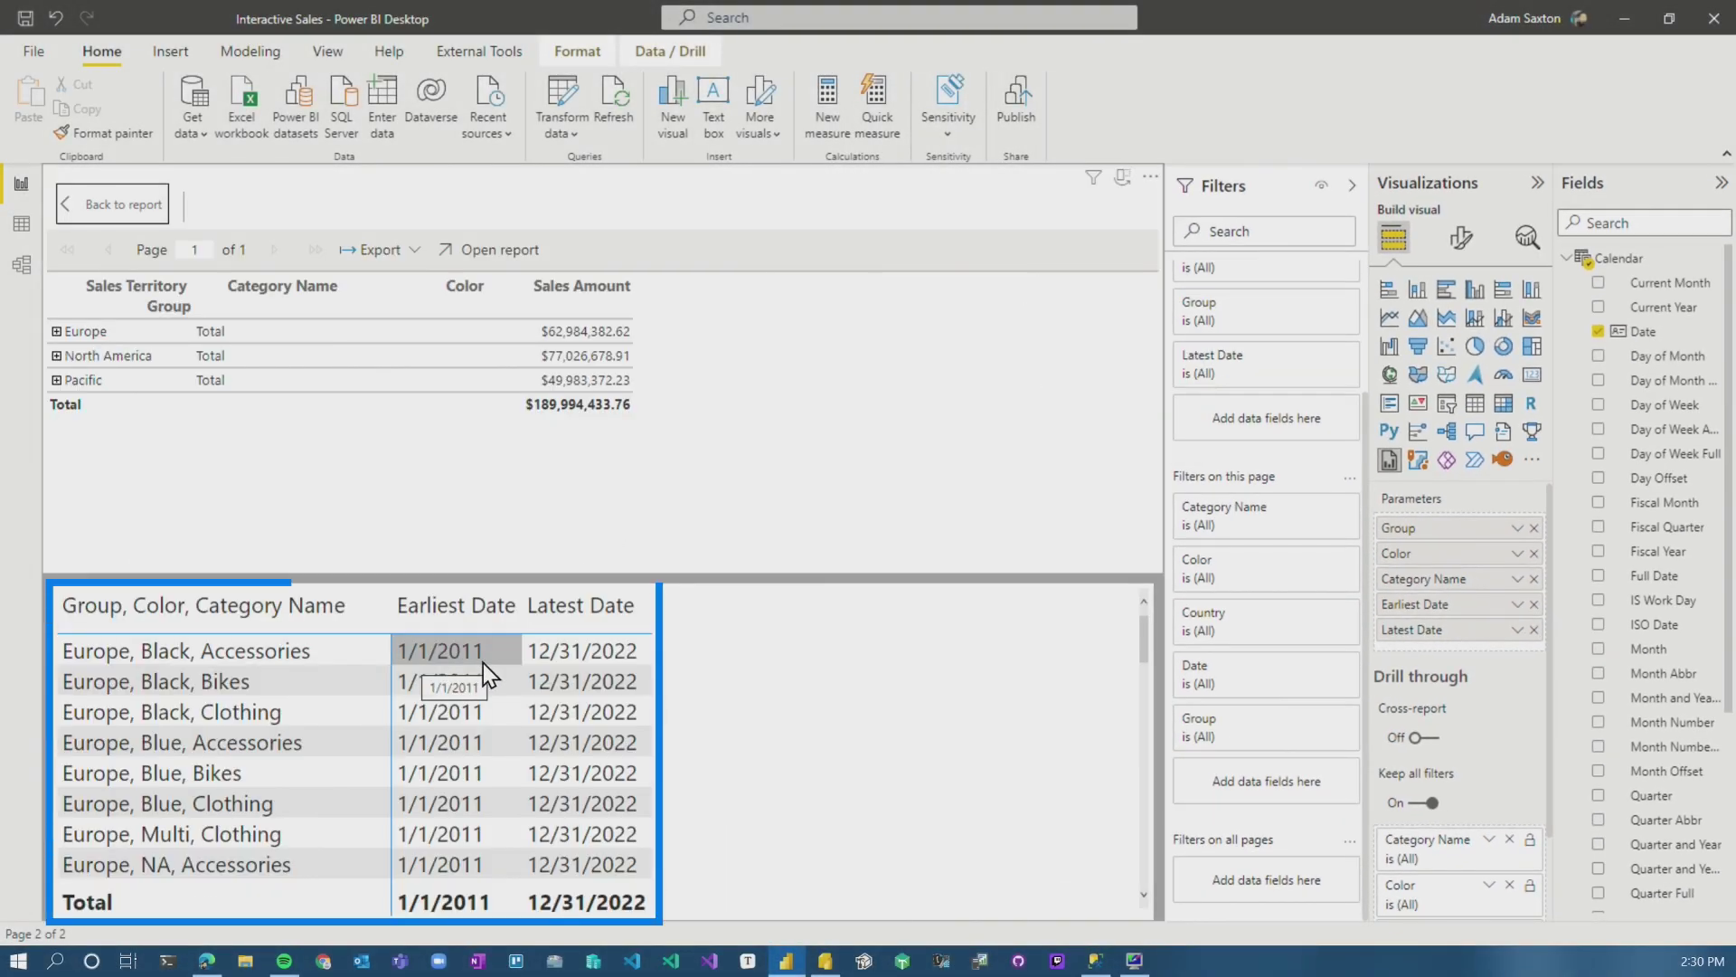
pyautogui.press('Escape')
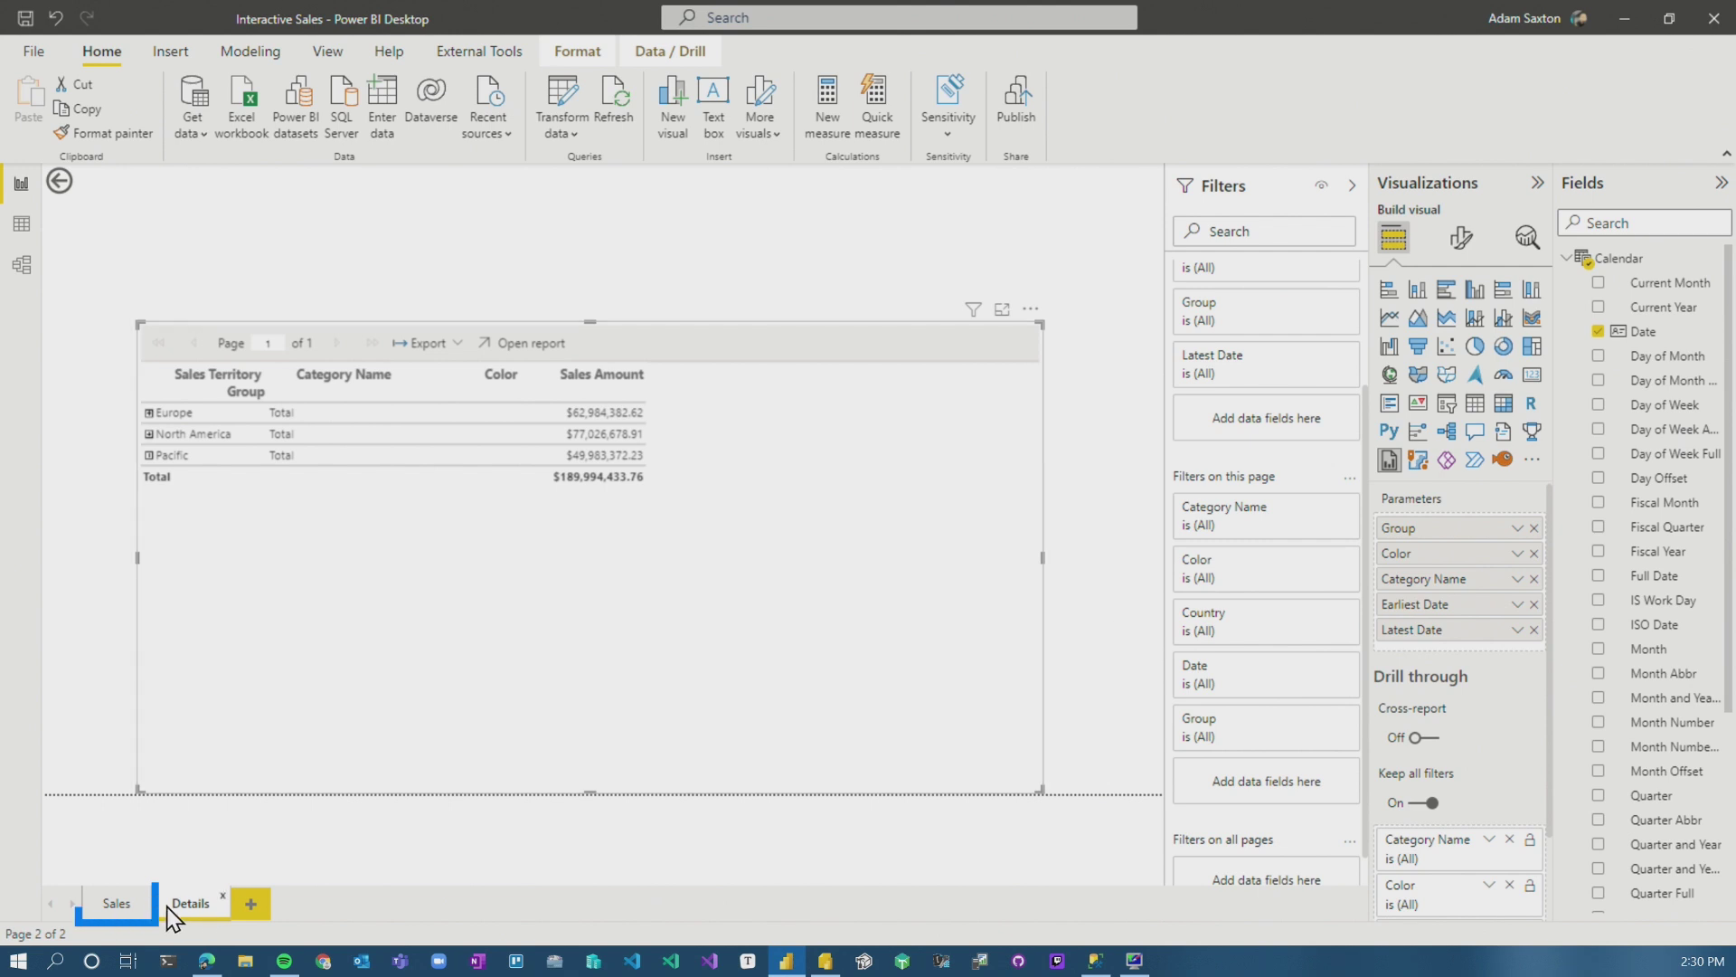
# Step: From the Sales page, drill through the Black bar to the Details page
pyautogui.click(118, 904)
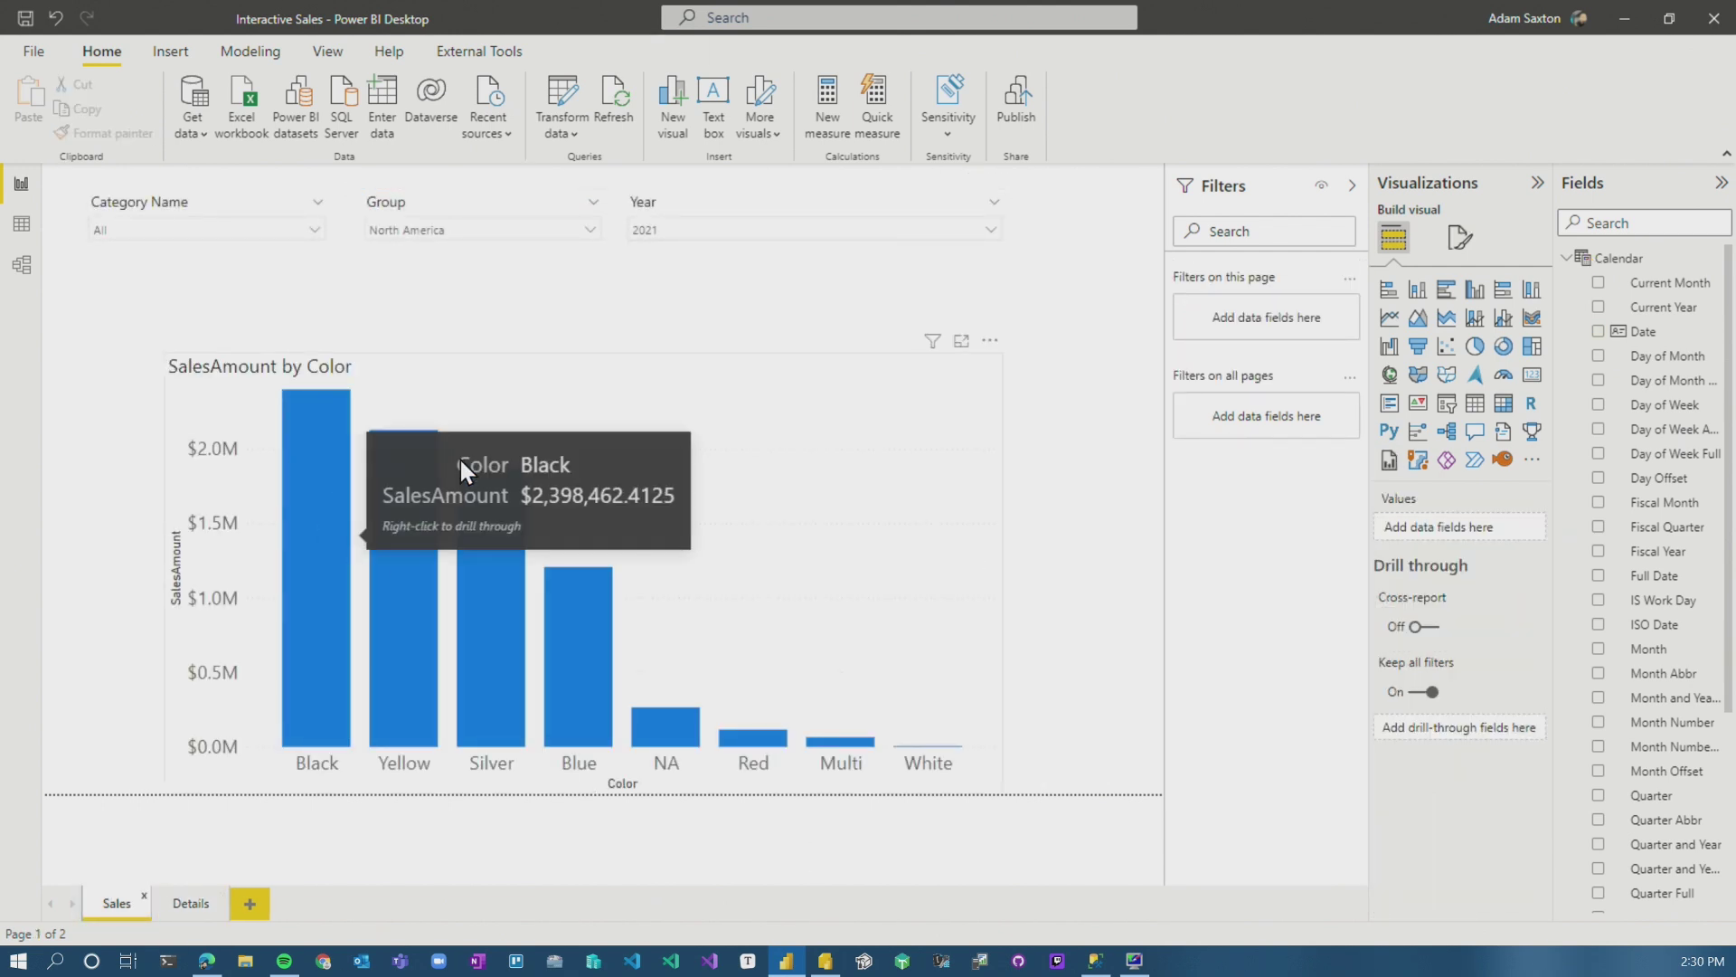
pyautogui.click(724, 230)
pyautogui.scroll(-1, 742, 349)
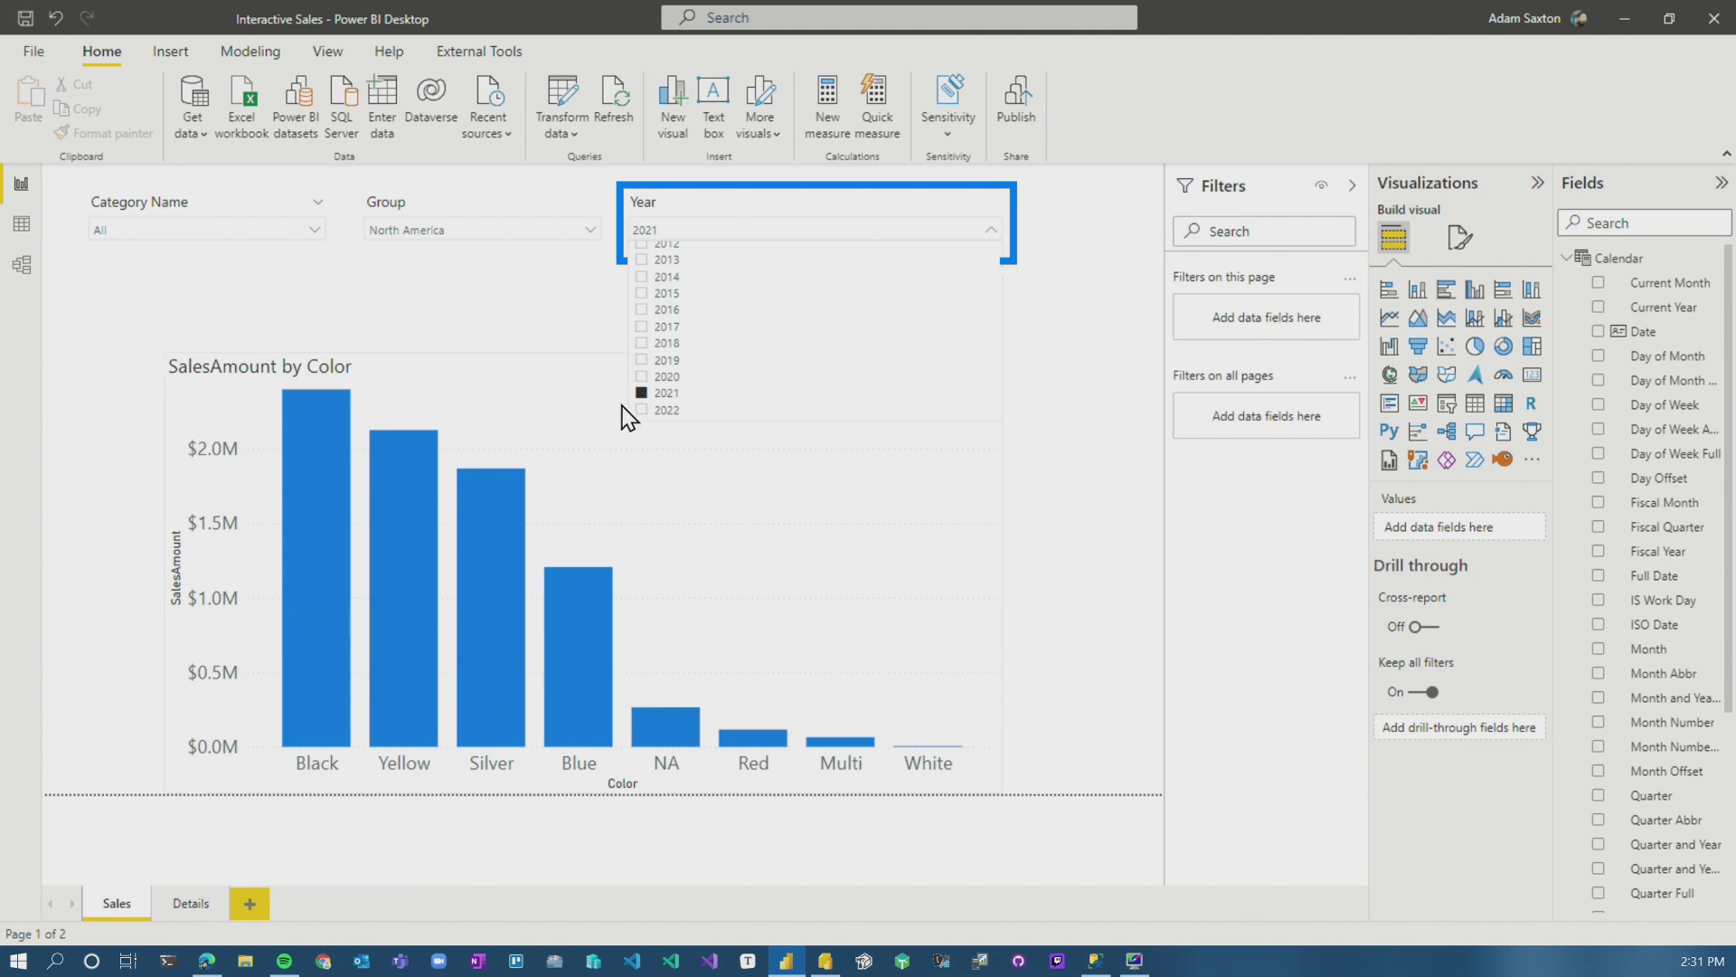
pyautogui.rightClick(315, 564)
pyautogui.moveTo(427, 710)
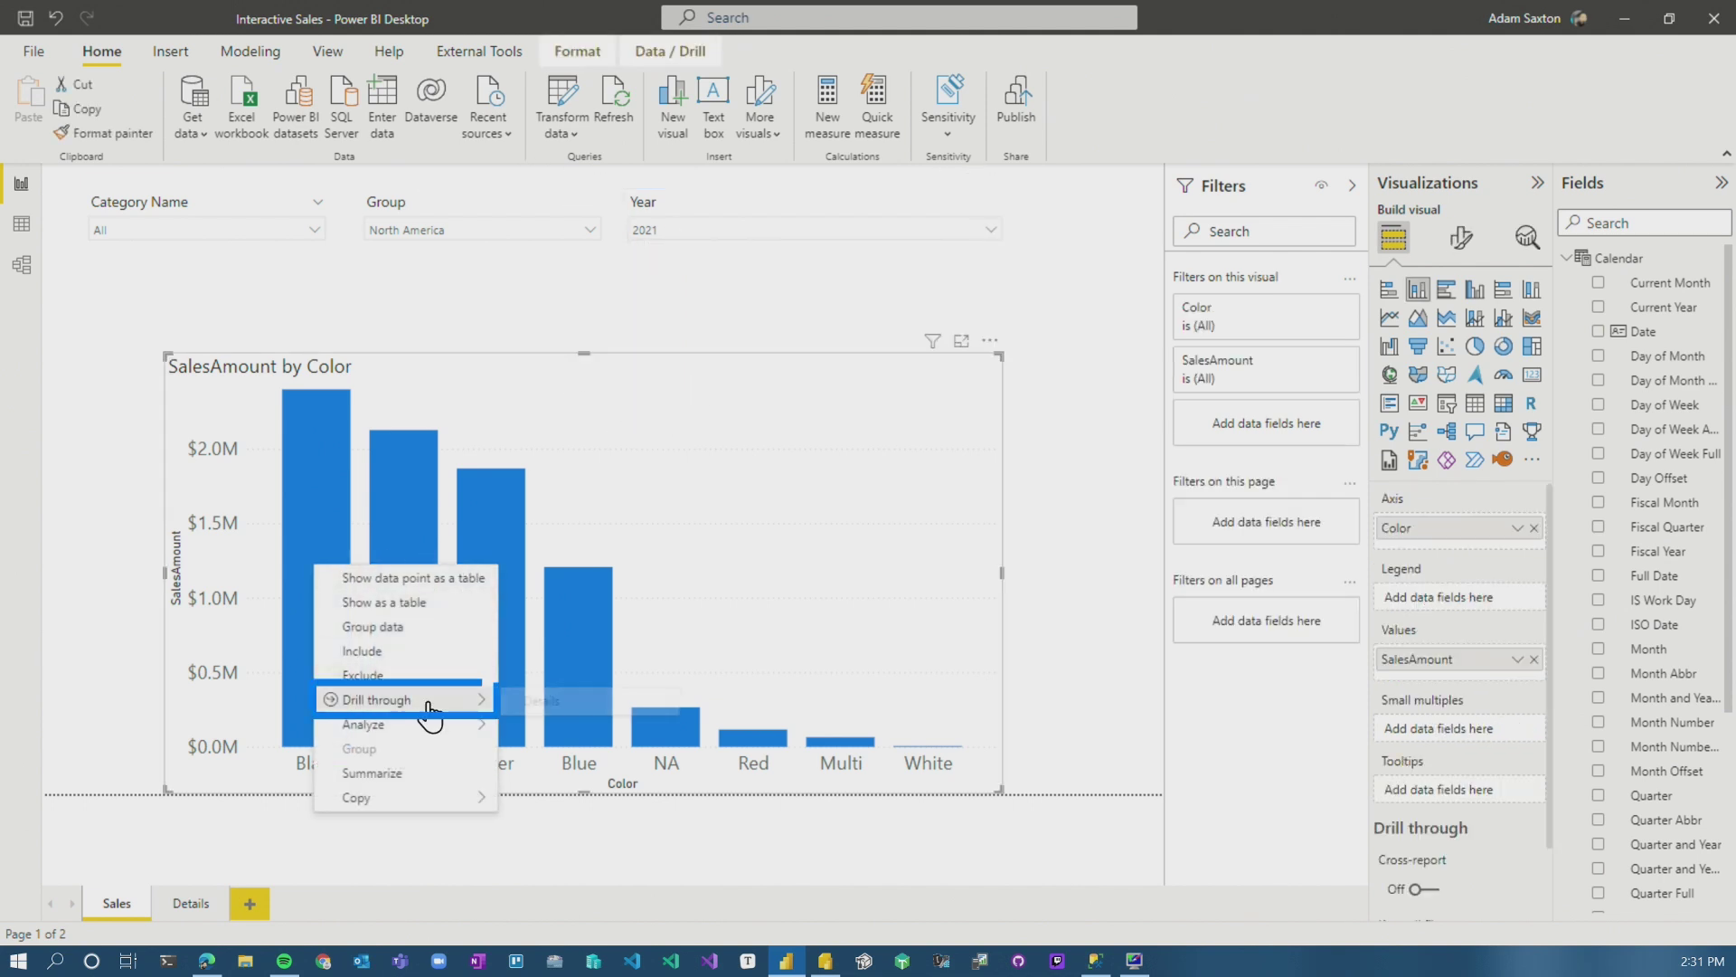
pyautogui.click(556, 703)
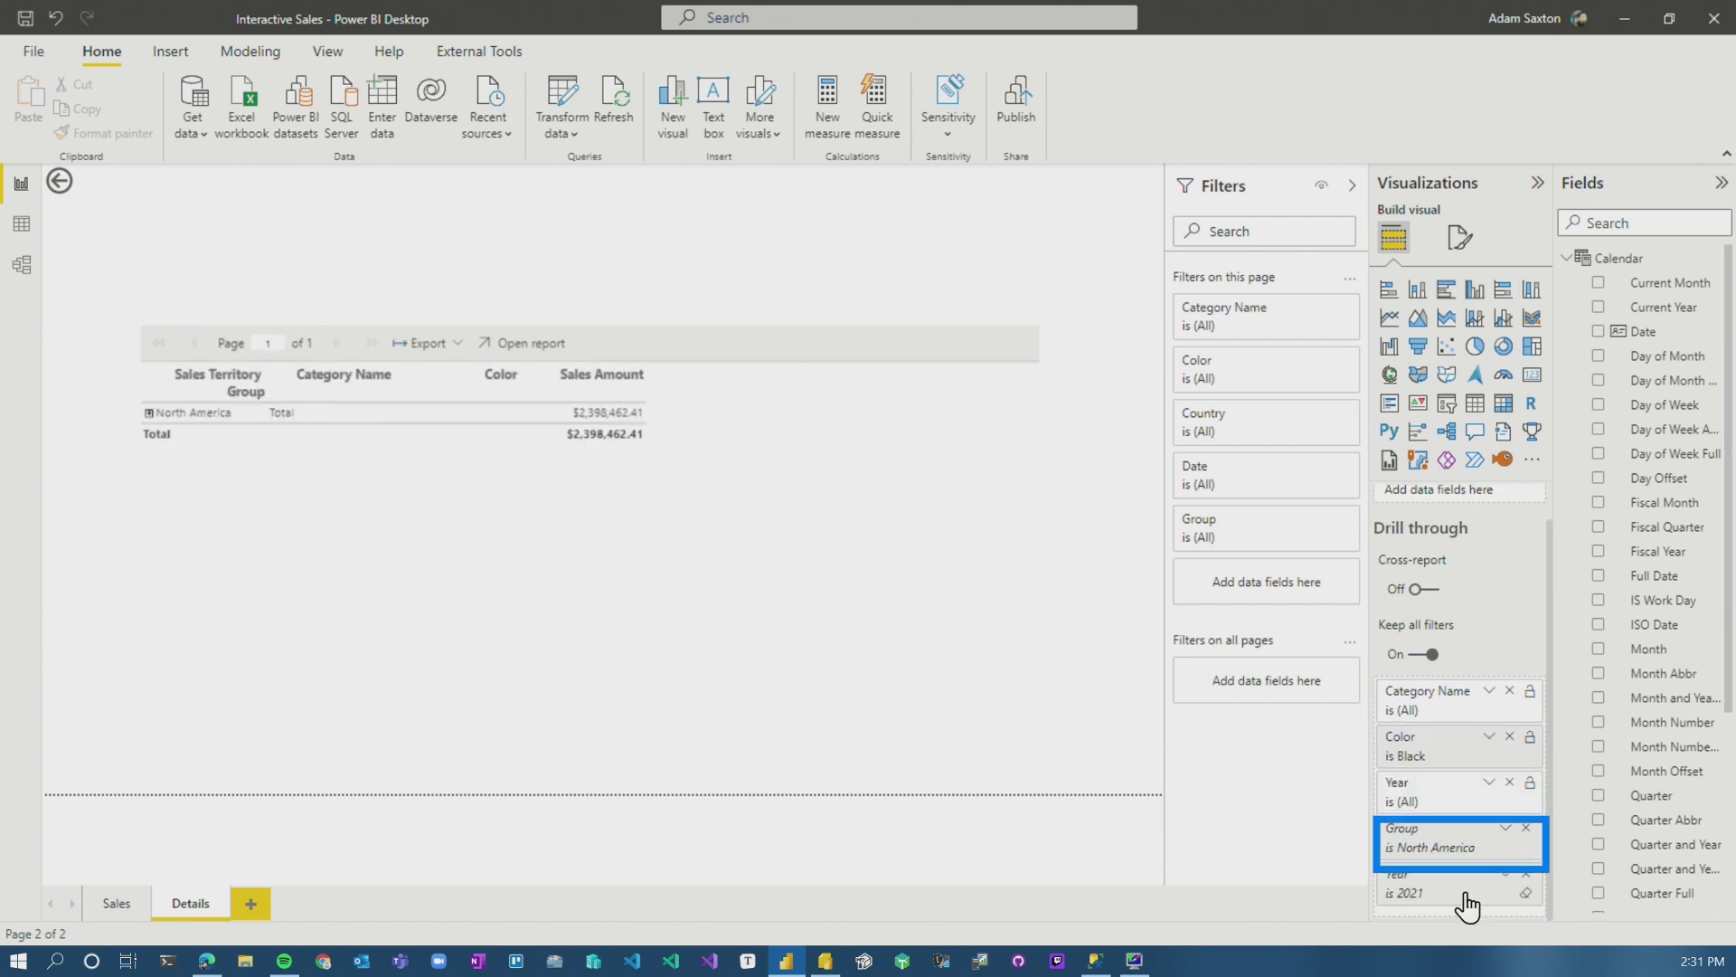
pyautogui.scroll(-1, 1466, 899)
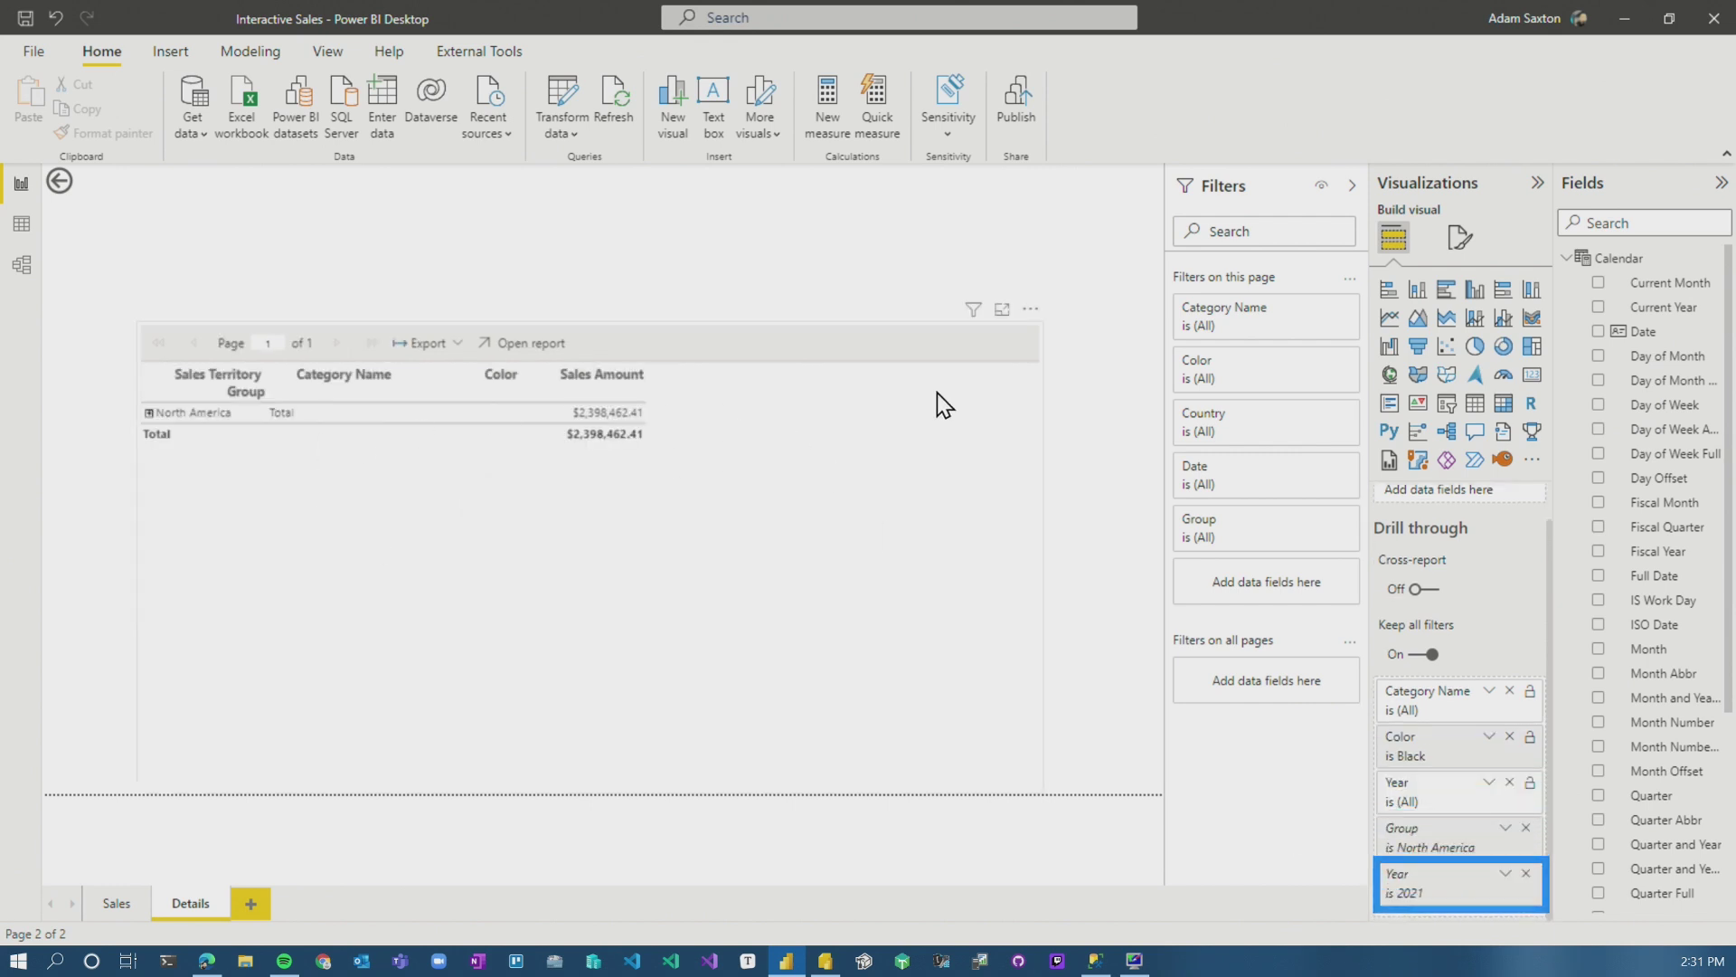
# Step: View the drilled-through data as a table: $2,398,462.41 for North America's Black items in 2021
pyautogui.click(1031, 310)
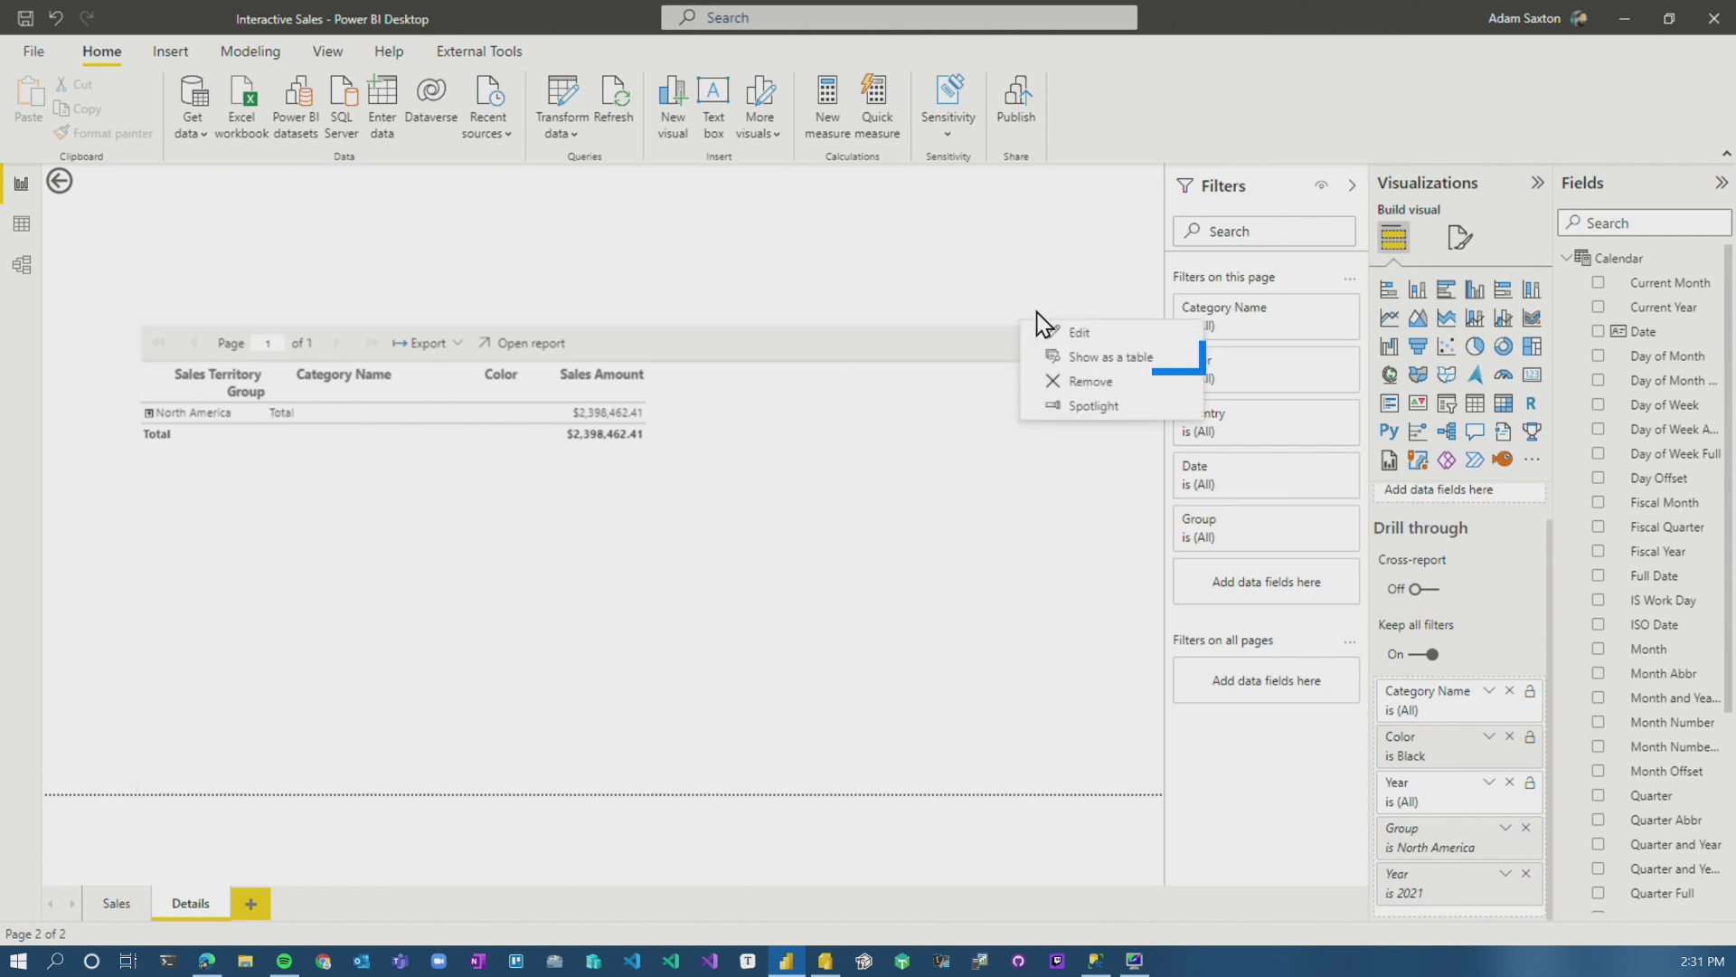
pyautogui.click(1112, 358)
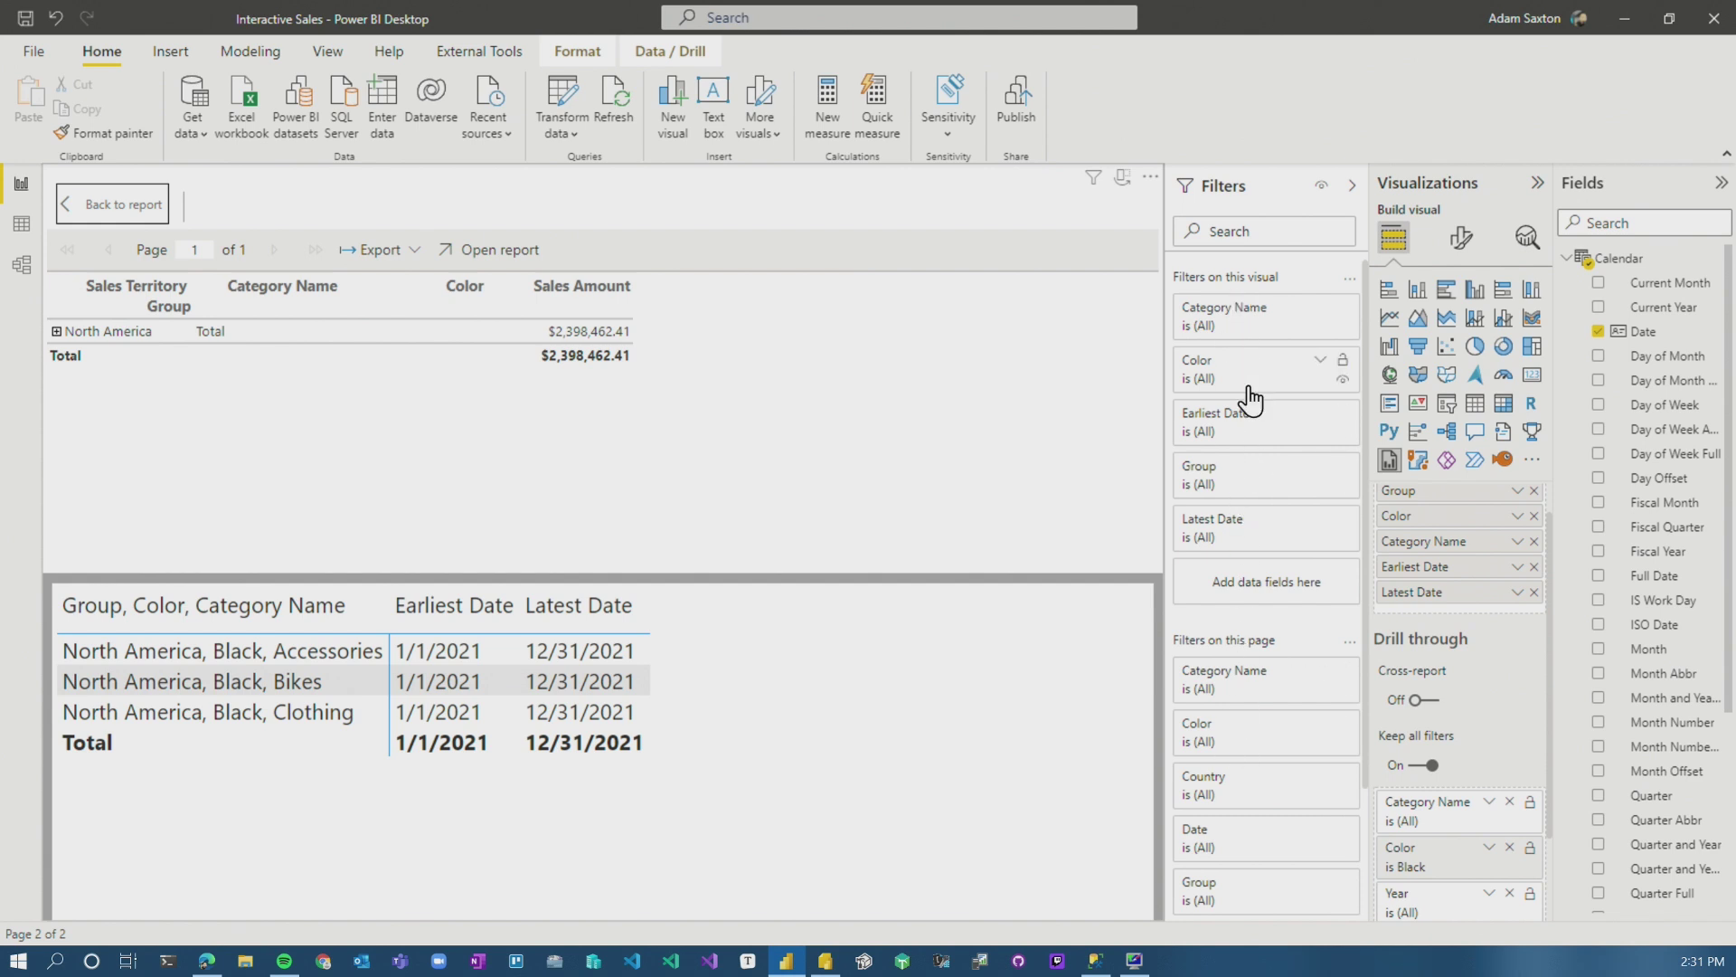
pyautogui.scroll(-3, 1497, 896)
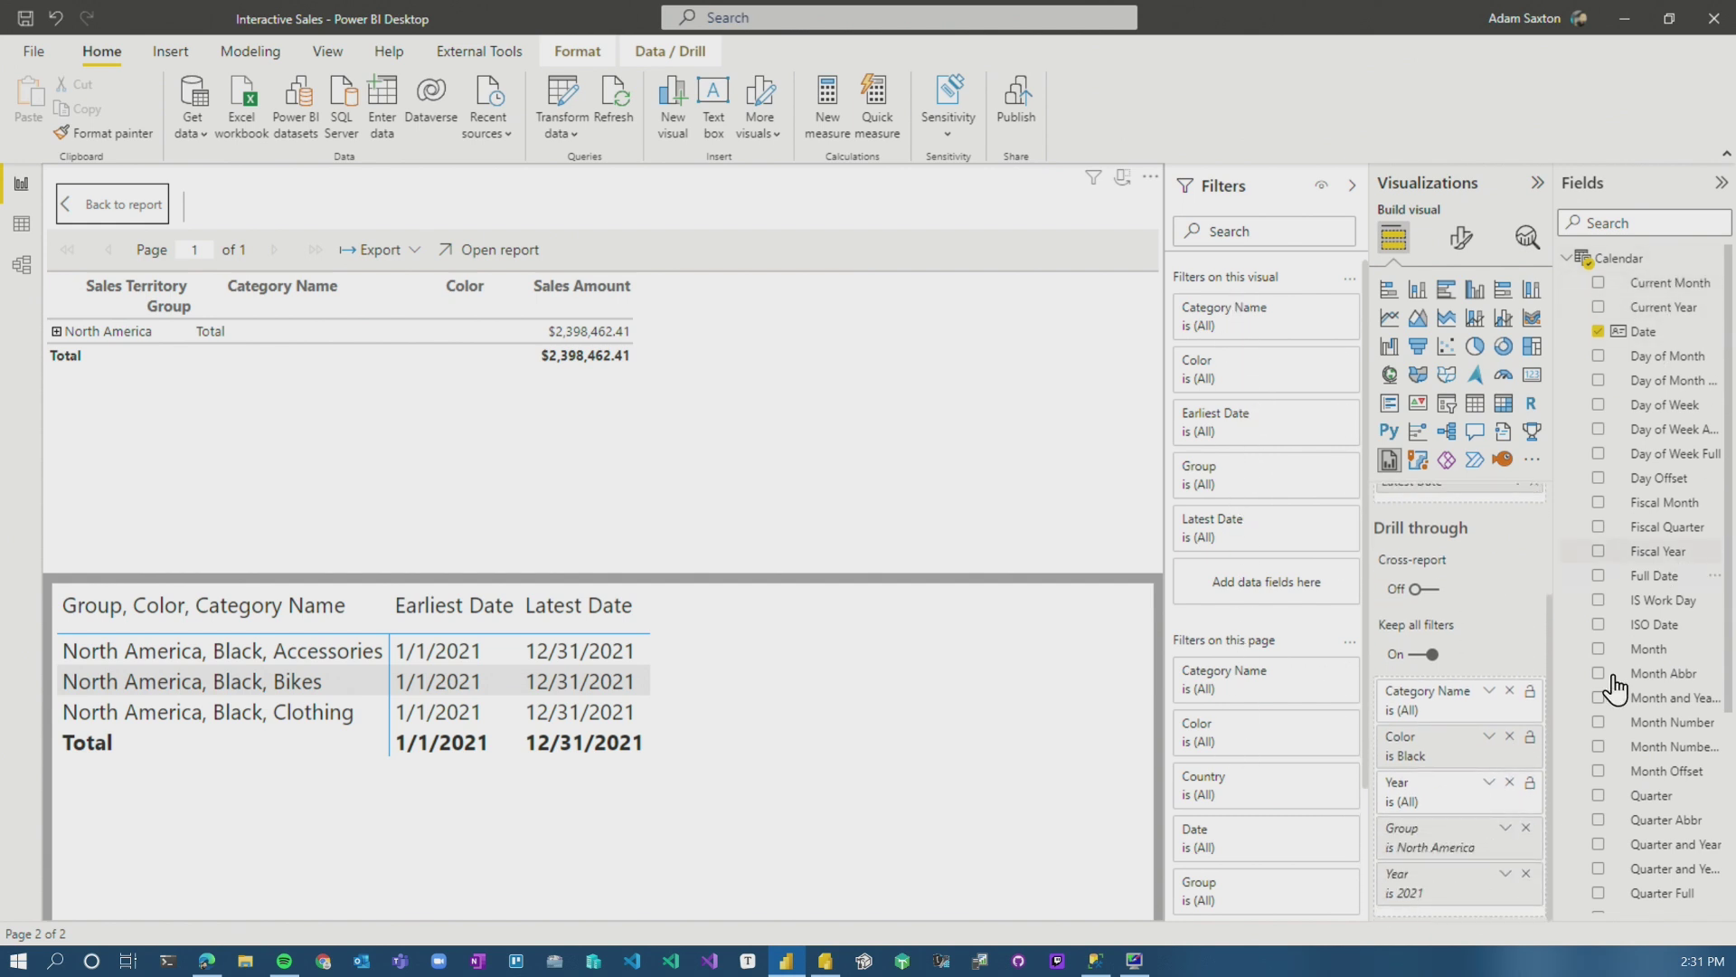
pyautogui.moveTo(1451, 898)
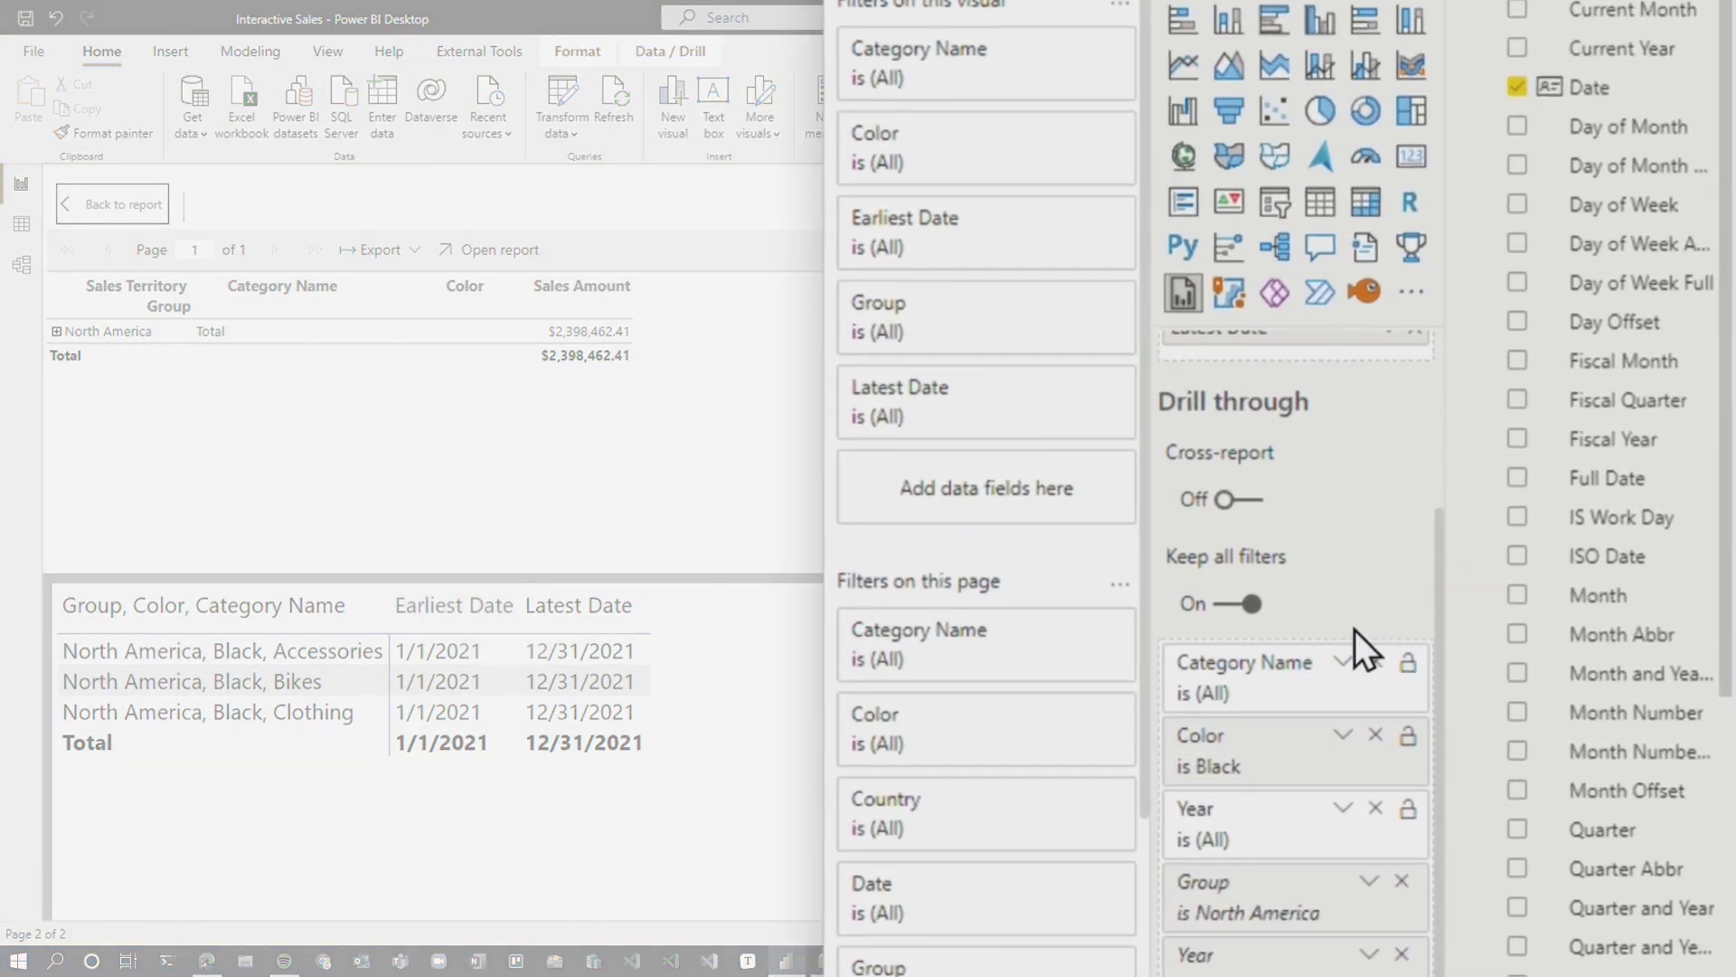
pyautogui.scroll(3, 1355, 630)
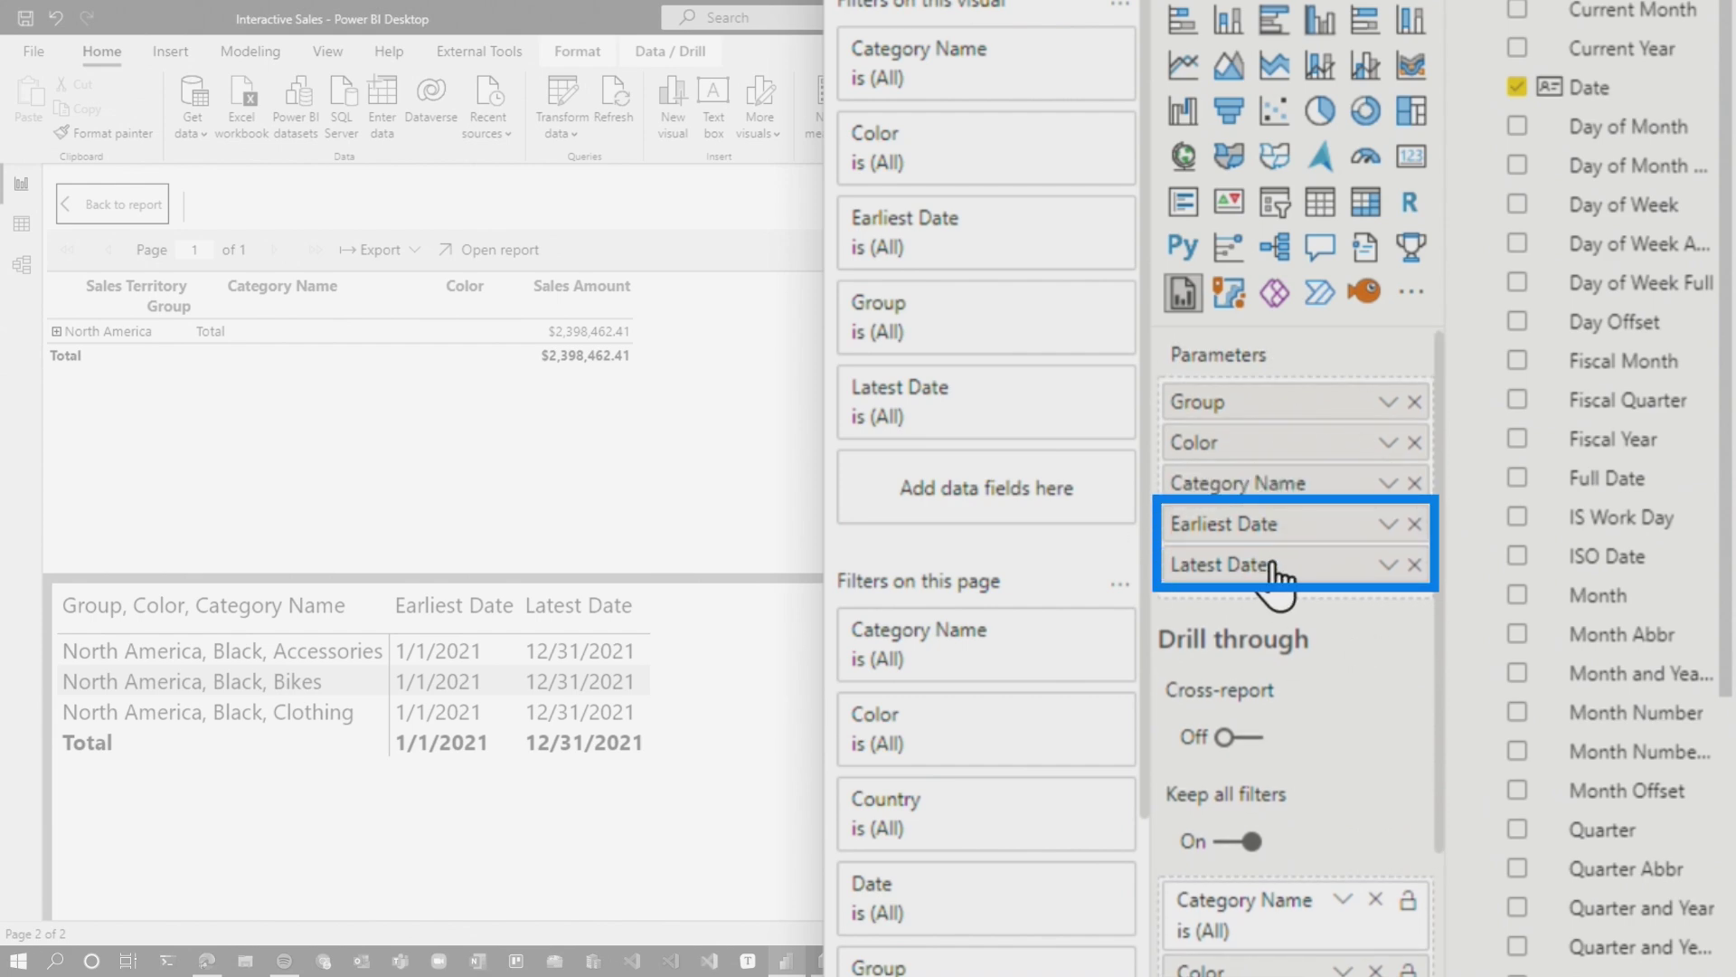